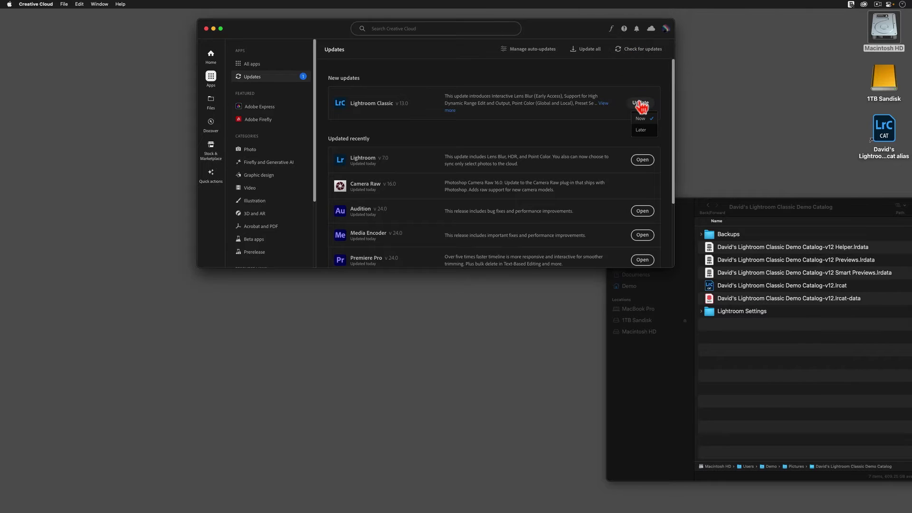
# Update Lightroom Classic to v13.0 in Creative Cloud Updates, then open it
pyautogui.click(640, 103)
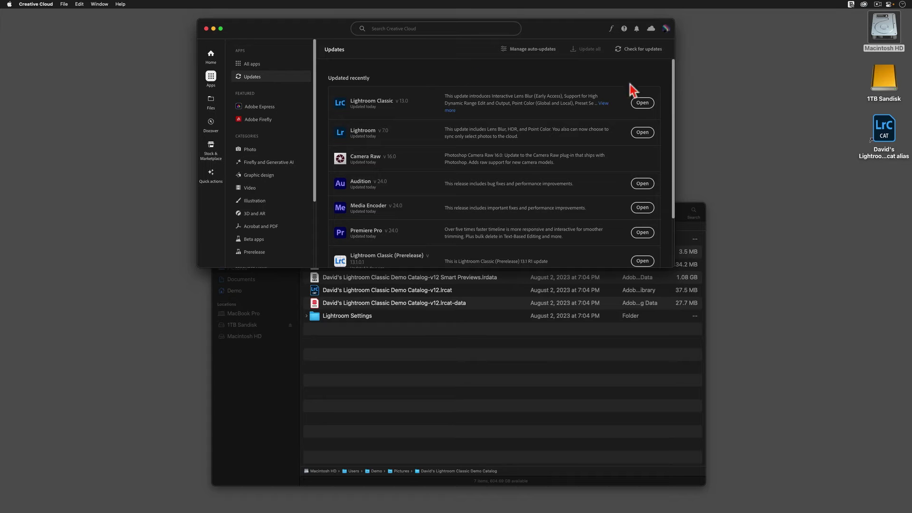
pyautogui.click(642, 103)
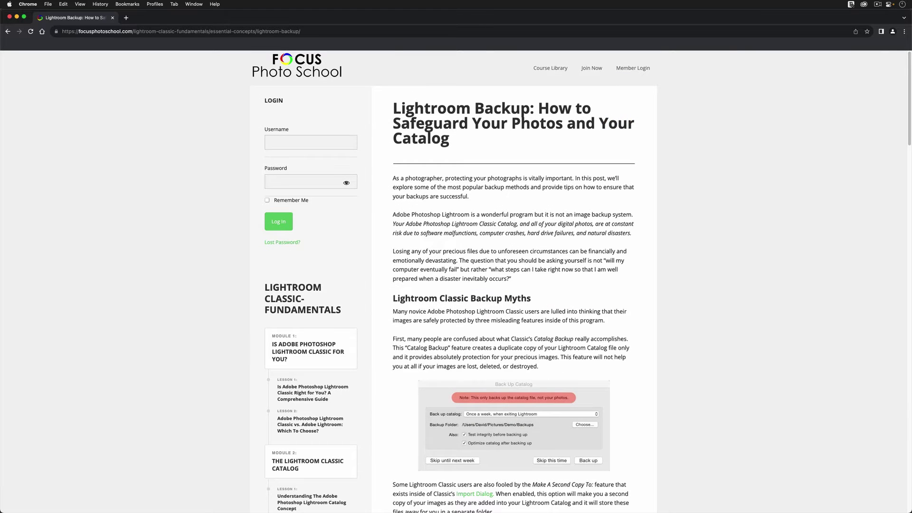
pyautogui.scroll(-1, 456, 281)
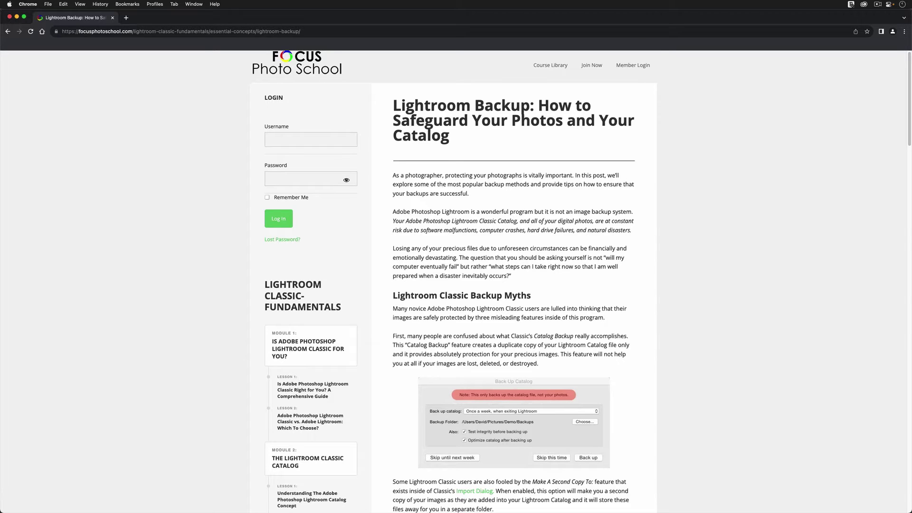
pyautogui.scroll(-5, 456, 280)
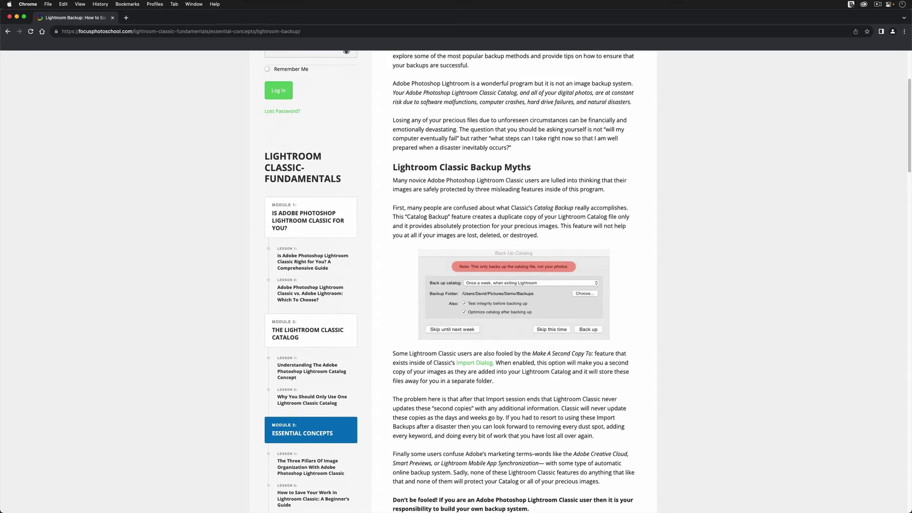
pyautogui.scroll(-2, 456, 280)
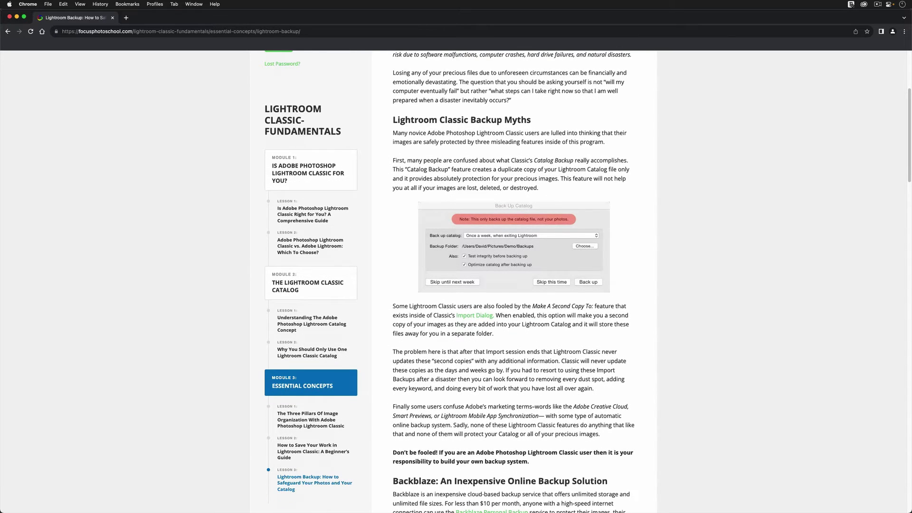
pyautogui.scroll(-5, 456, 280)
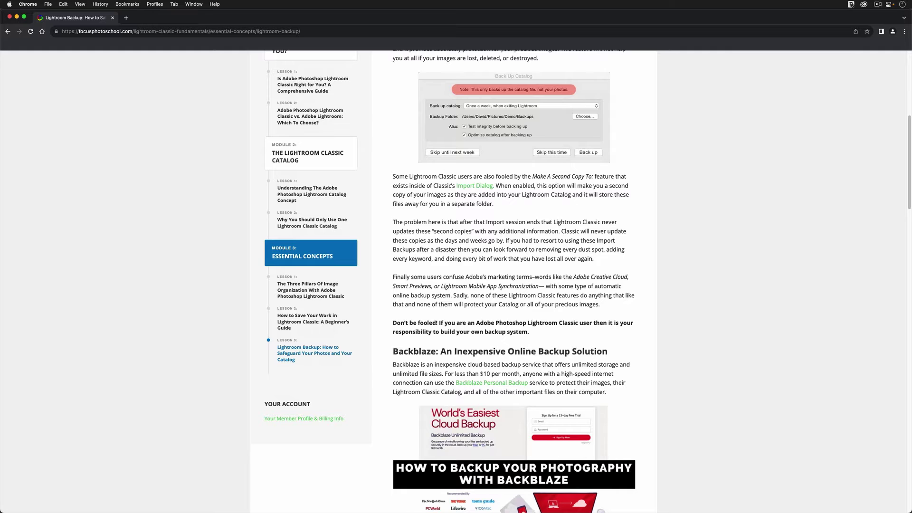
pyautogui.scroll(-2, 456, 281)
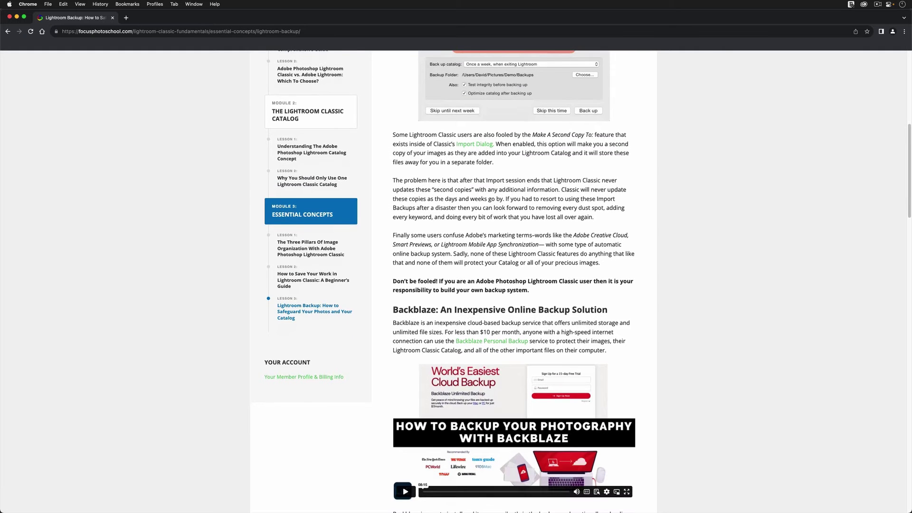
pyautogui.scroll(-4, 456, 280)
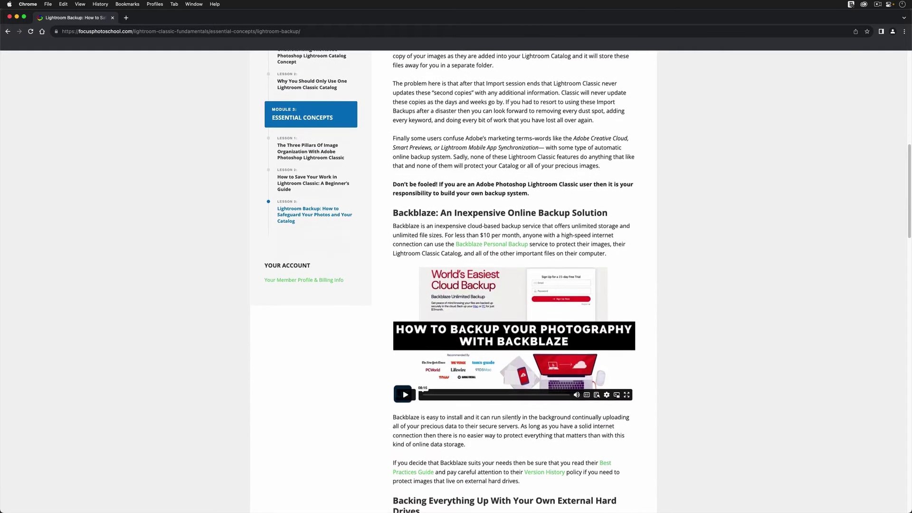
pyautogui.scroll(-2, 456, 280)
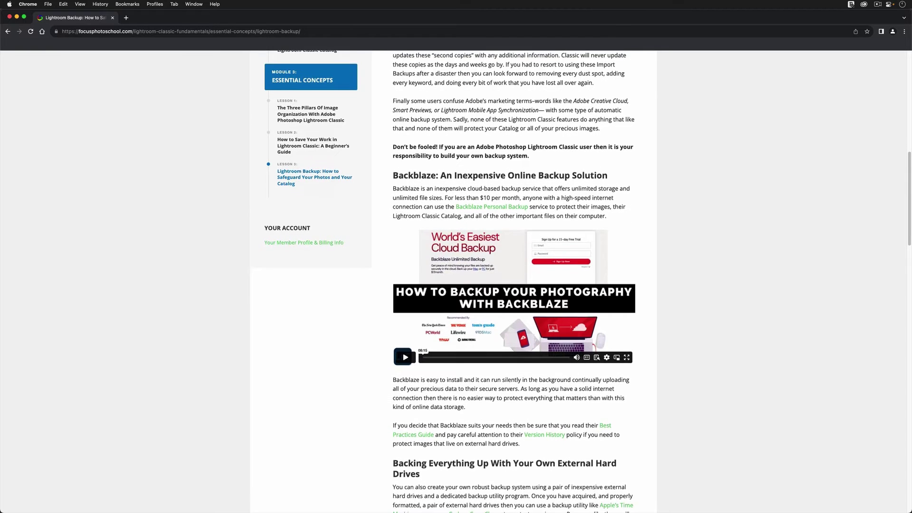
pyautogui.scroll(-2, 456, 280)
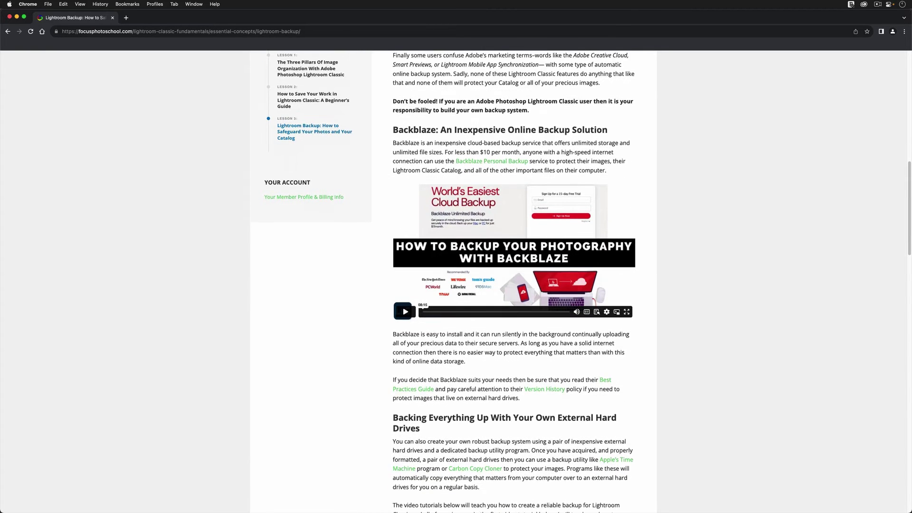
pyautogui.scroll(-1, 456, 280)
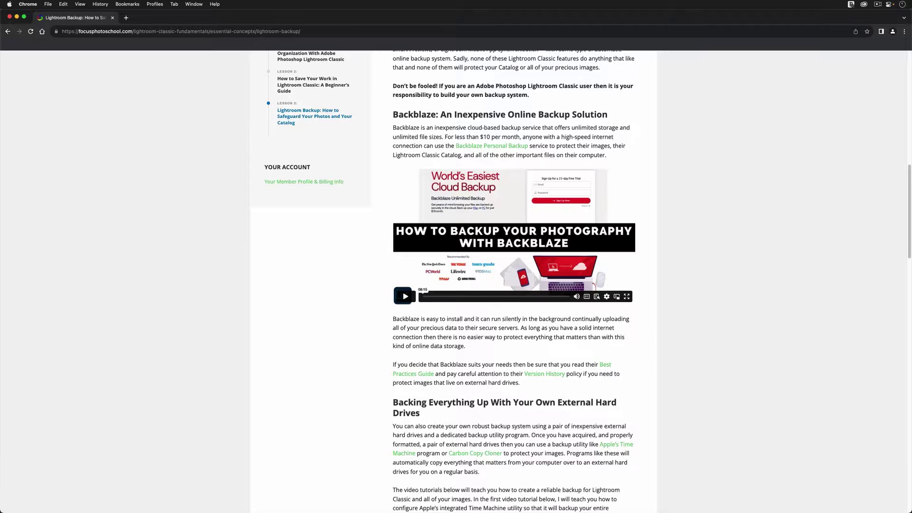
# Switch back to Lightroom Classic and open its Lightroom Classic application menu
pyautogui.press('super+Tab')
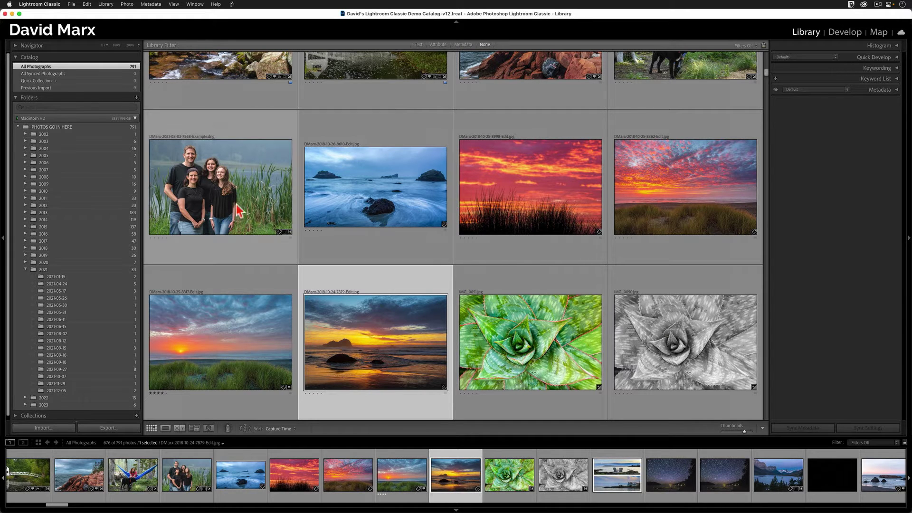
pyautogui.click(49, 7)
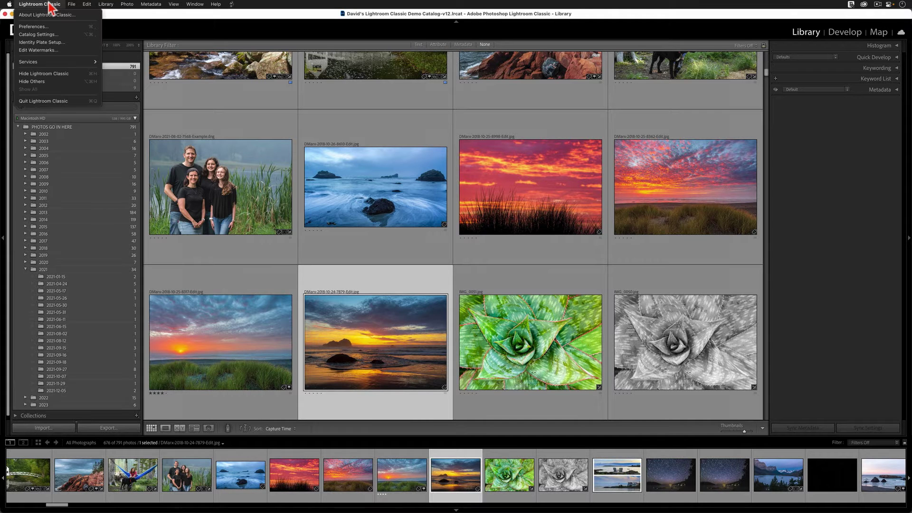
# Open Catalog Settings and show the demo catalog's location folder in Finder
pyautogui.click(47, 35)
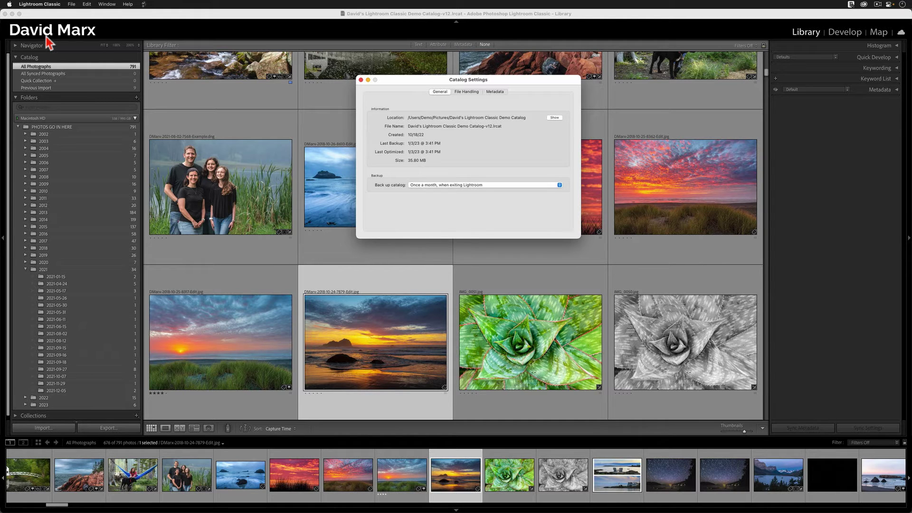
pyautogui.click(555, 118)
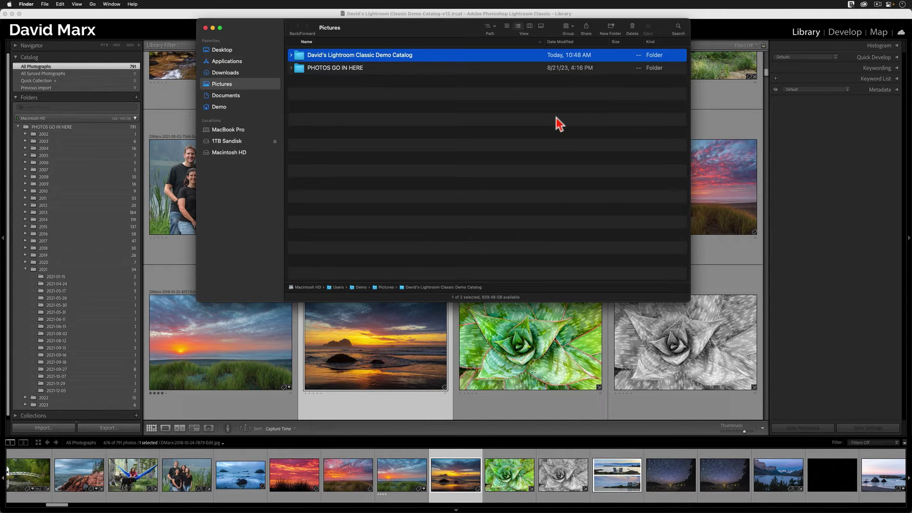
# Open the demo catalog folder to view the v12 catalog files, then close Catalog Settings
pyautogui.doubleClick(300, 55)
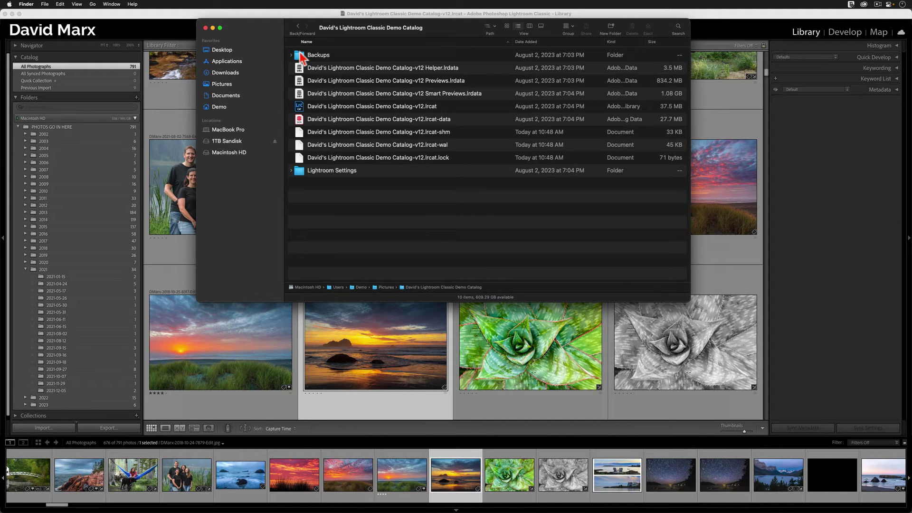
pyautogui.moveTo(251, 34); pyautogui.dragTo(665, 215)
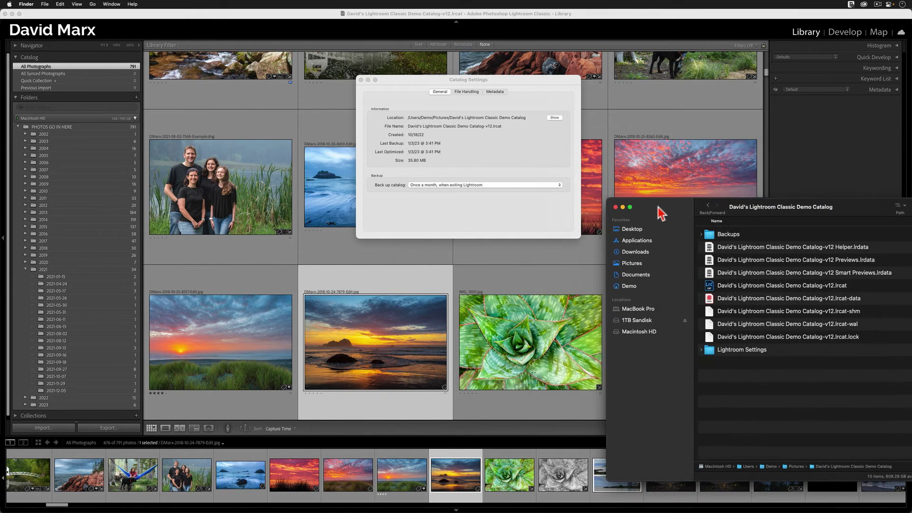
pyautogui.click(535, 209)
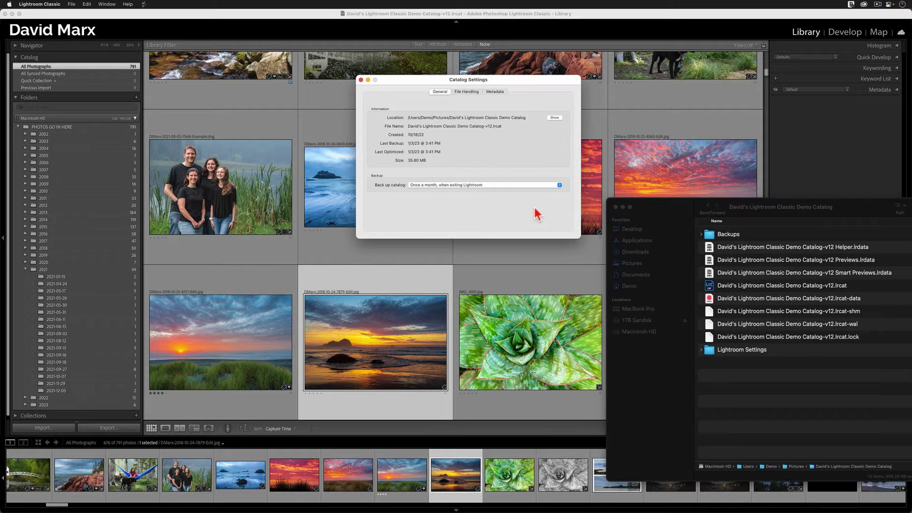
pyautogui.click(360, 81)
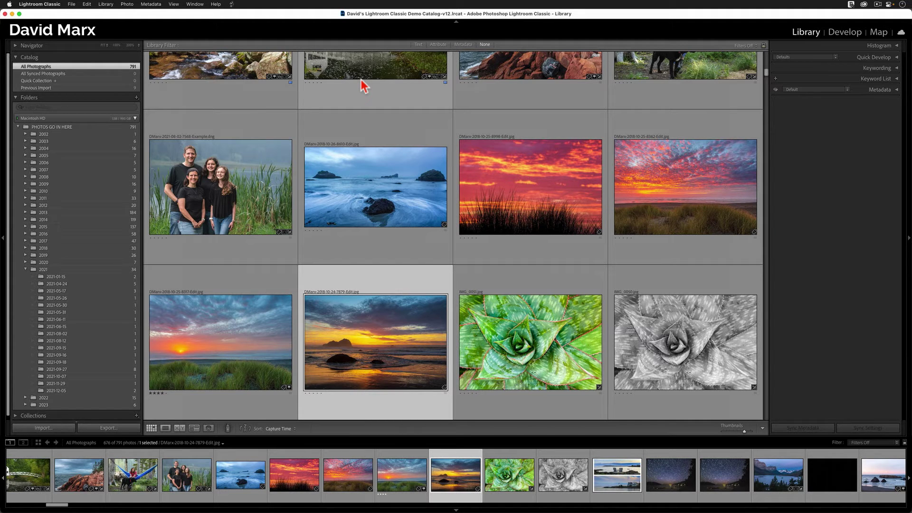
# Quit Lightroom Classic and close the Creative Cloud window, reopening and closing it once more
pyautogui.click(38, 5)
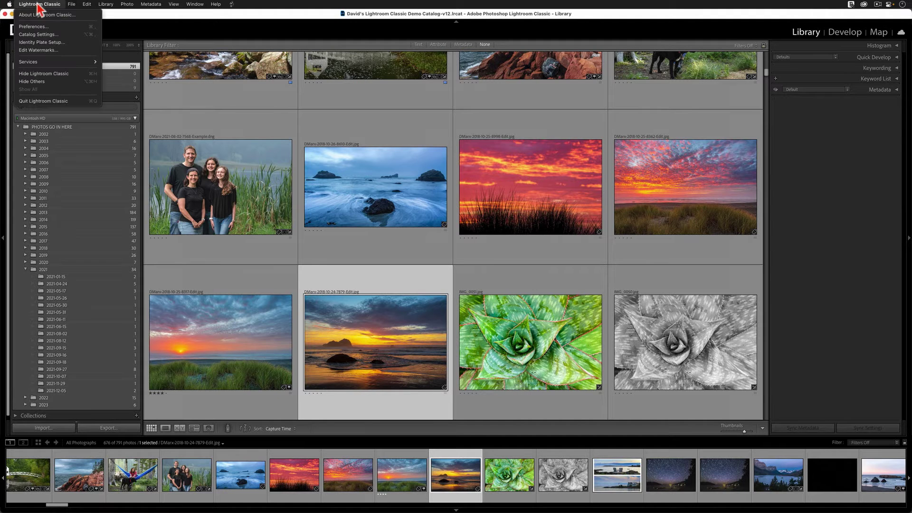
pyautogui.click(75, 101)
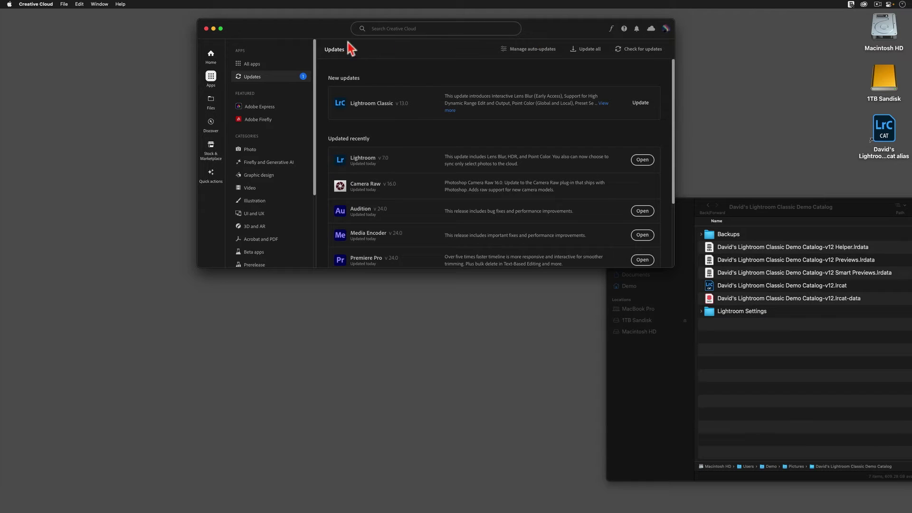
pyautogui.click(206, 29)
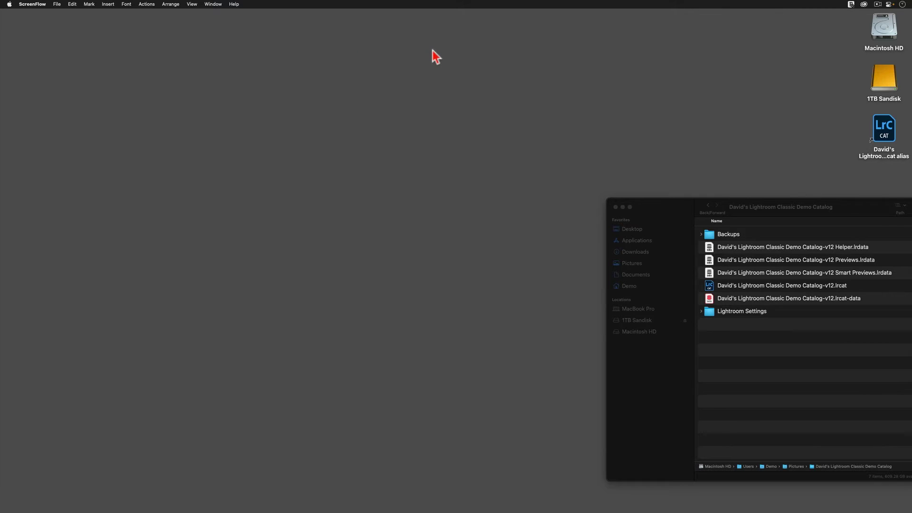
pyautogui.click(864, 5)
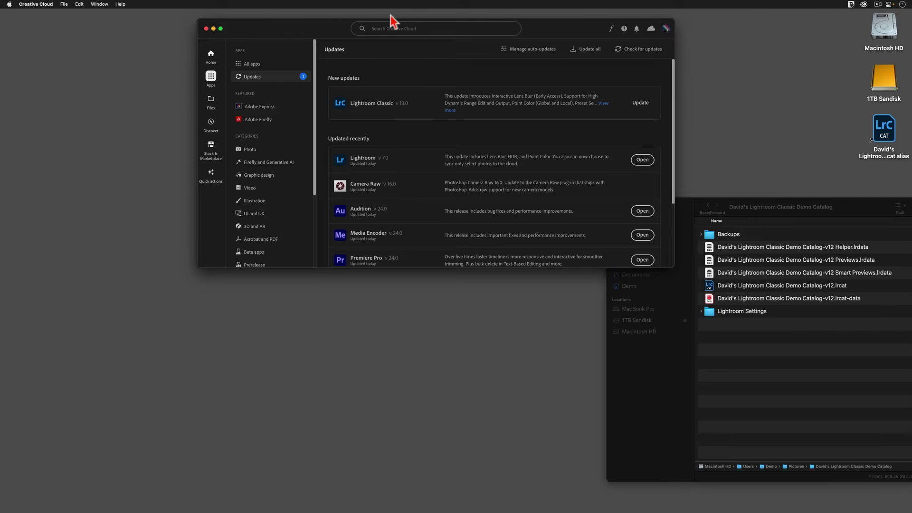
pyautogui.click(206, 28)
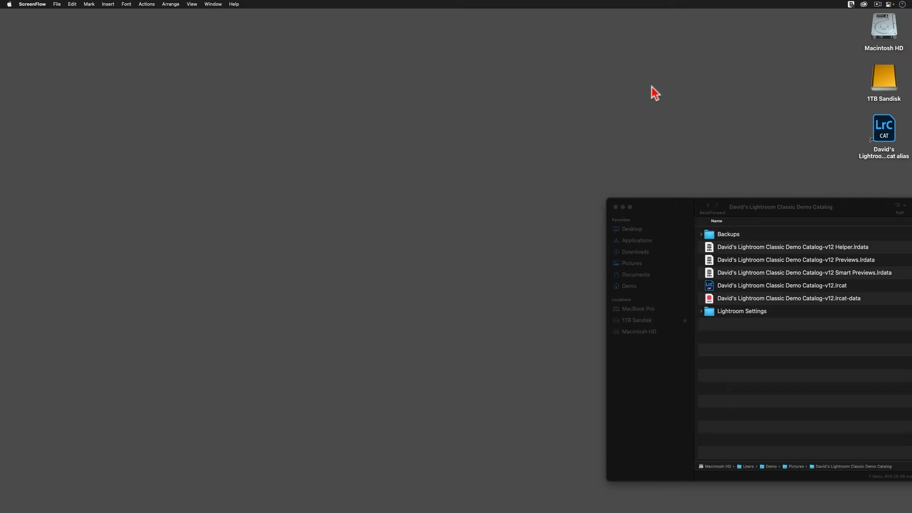
# Launch Creative Cloud from Macintosh HD > Applications > Adobe Creative Cloud
pyautogui.doubleClick(879, 30)
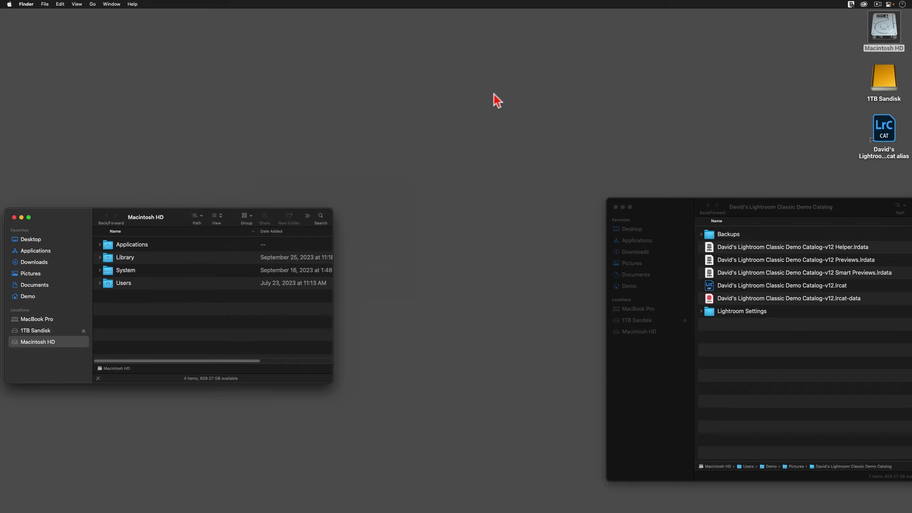
pyautogui.moveTo(92, 215); pyautogui.dragTo(347, 49)
pyautogui.doubleClick(375, 75)
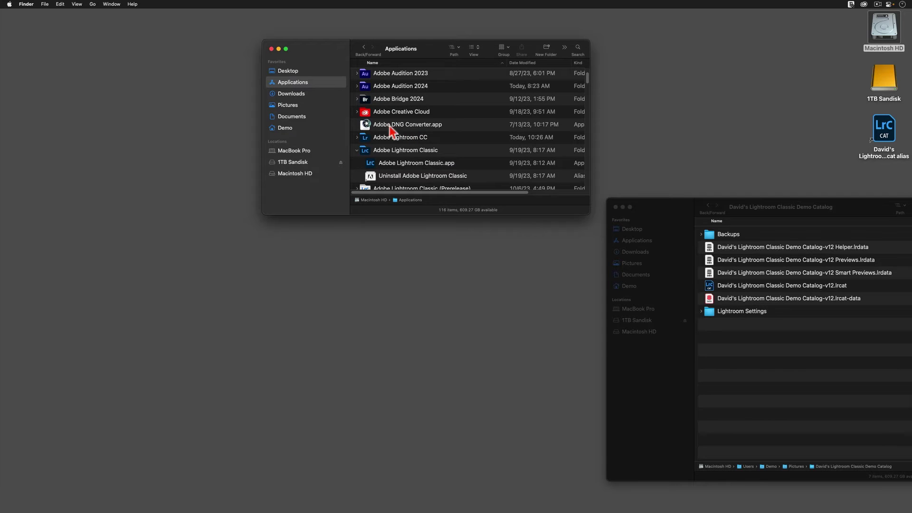
pyautogui.doubleClick(363, 112)
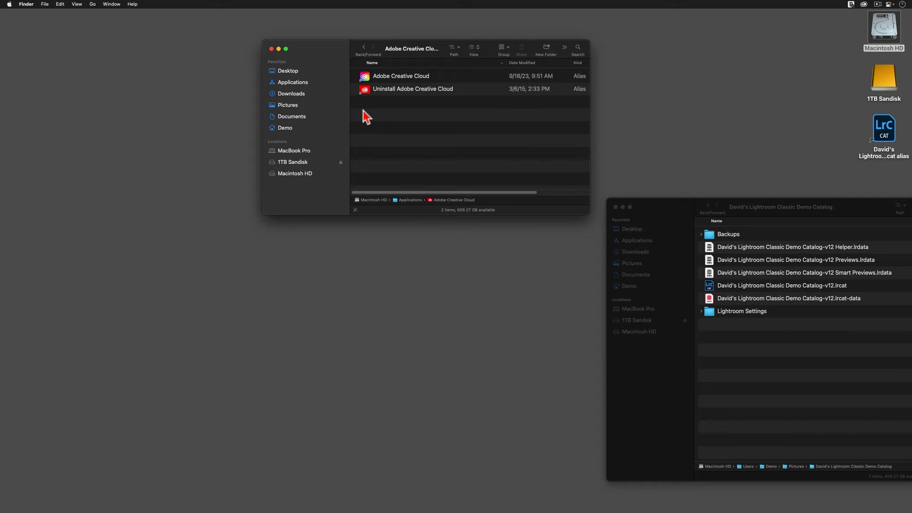
pyautogui.doubleClick(365, 76)
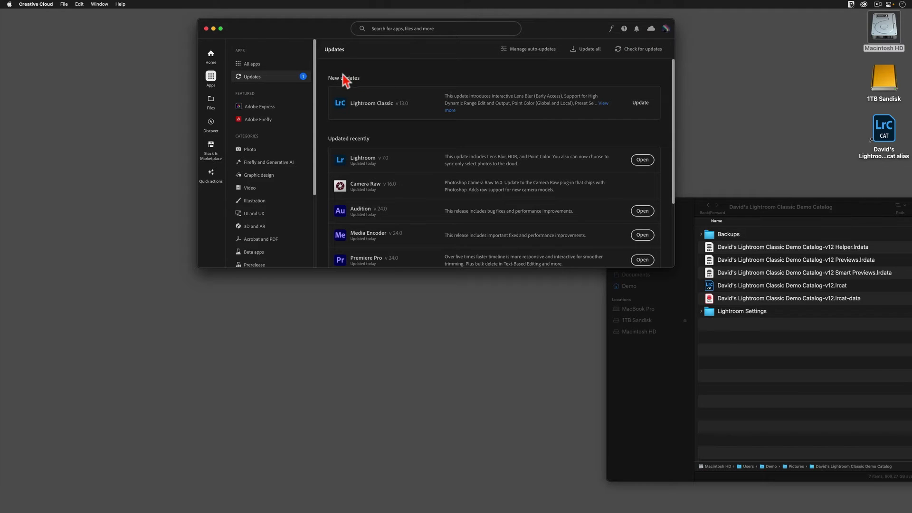
# Check for updates and update Lightroom Classic to 13.0 right now
pyautogui.click(626, 52)
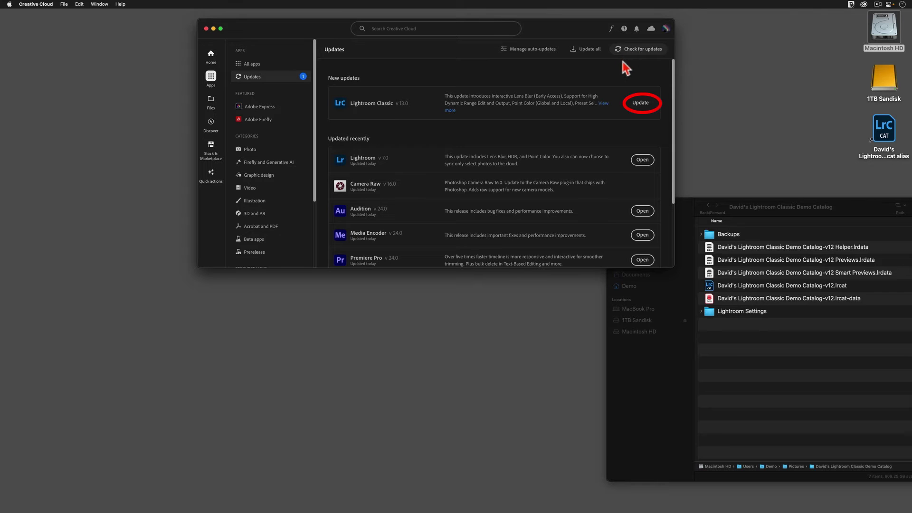
pyautogui.click(642, 106)
pyautogui.click(643, 109)
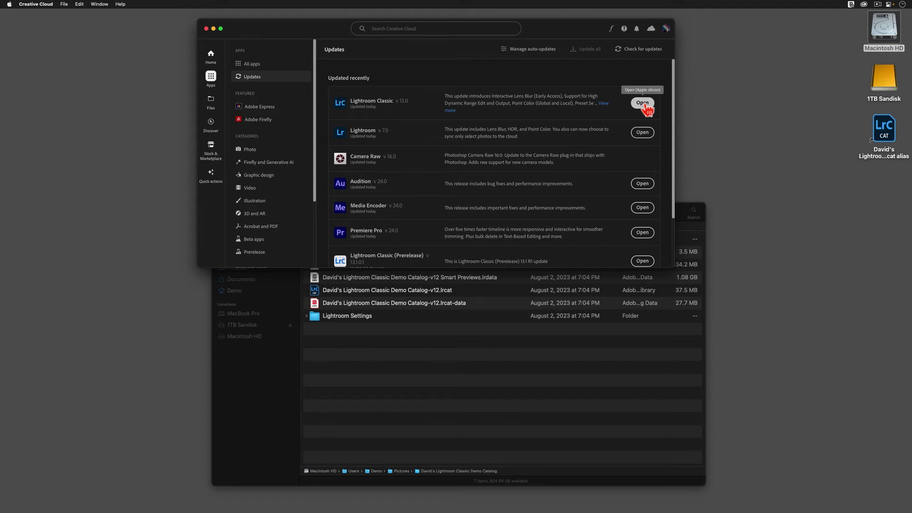
# Launch Lightroom Classic 13 and review the -v13 suffix of the upgraded catalog name
pyautogui.click(644, 103)
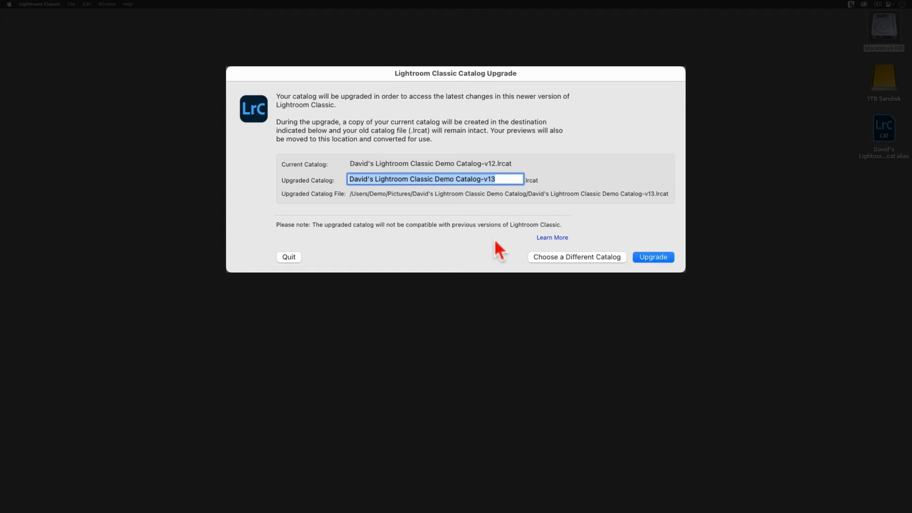
pyautogui.click(497, 180)
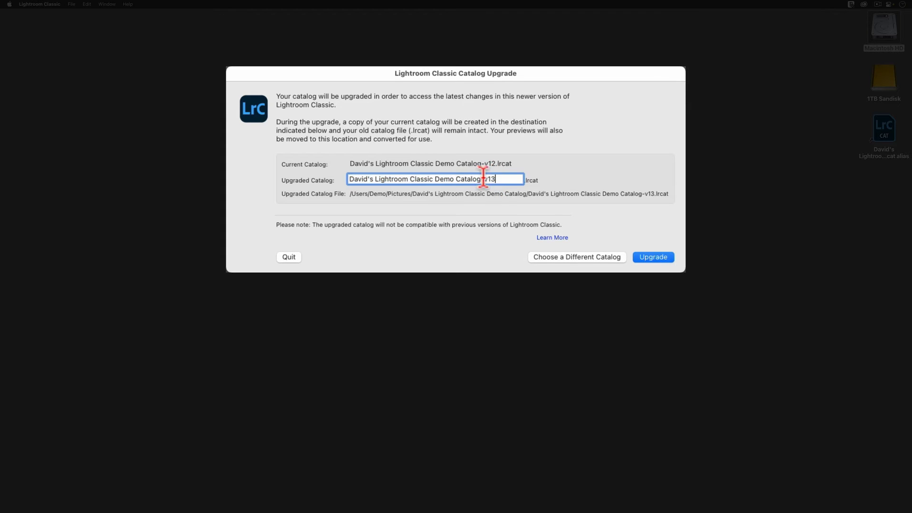
pyautogui.moveTo(482, 178); pyautogui.dragTo(499, 179)
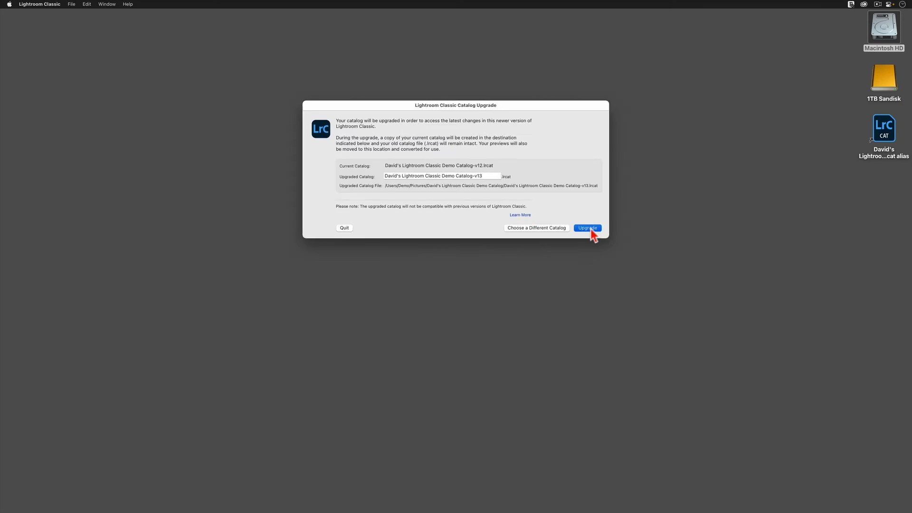
# Upgrade the demo catalog to v13 and dismiss the Welcome to Lightroom Classic notes
pyautogui.click(591, 229)
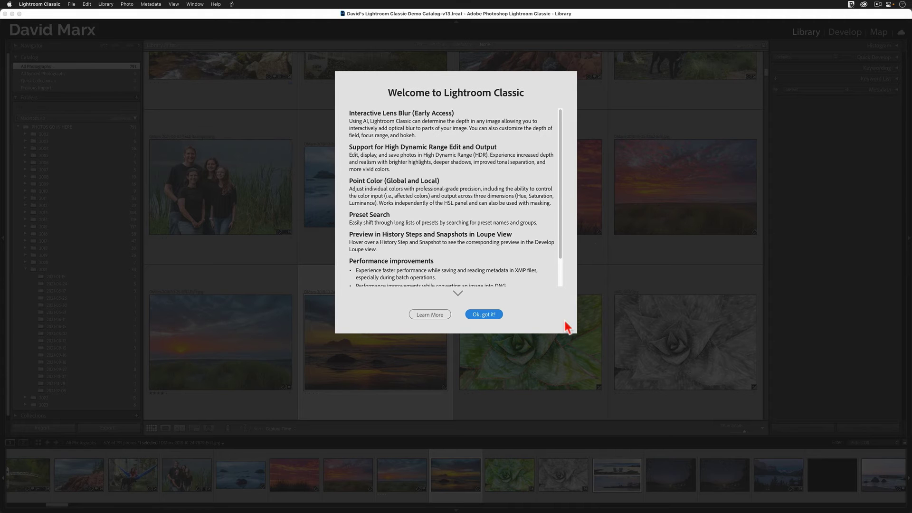
pyautogui.click(490, 315)
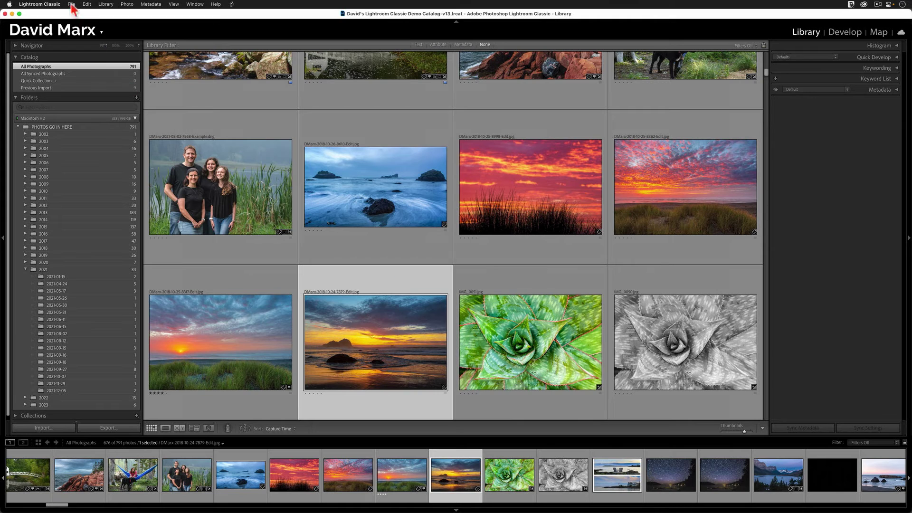
# Open the Lightroom Classic menu to reach Catalog Settings for the -v13 catalog
pyautogui.click(27, 6)
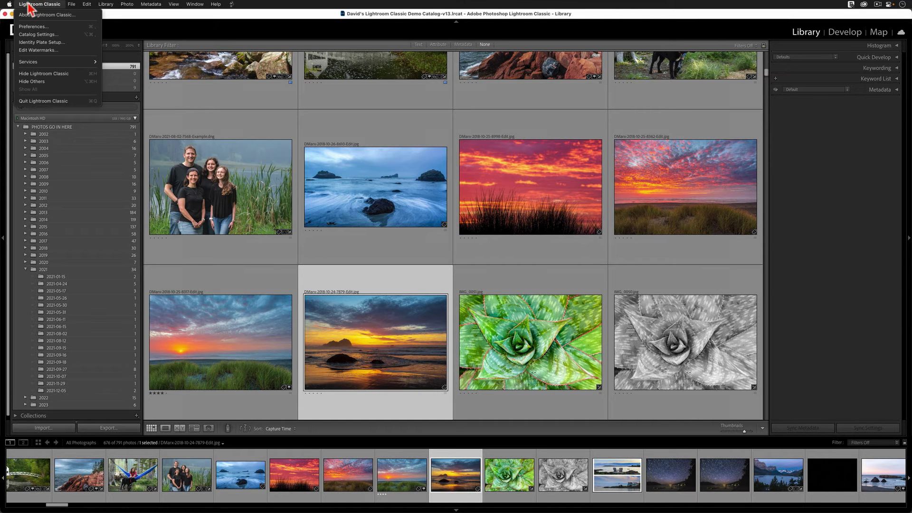
# From Catalog Settings, show the upgraded catalog's demo folder in Finder and list its files
pyautogui.click(38, 34)
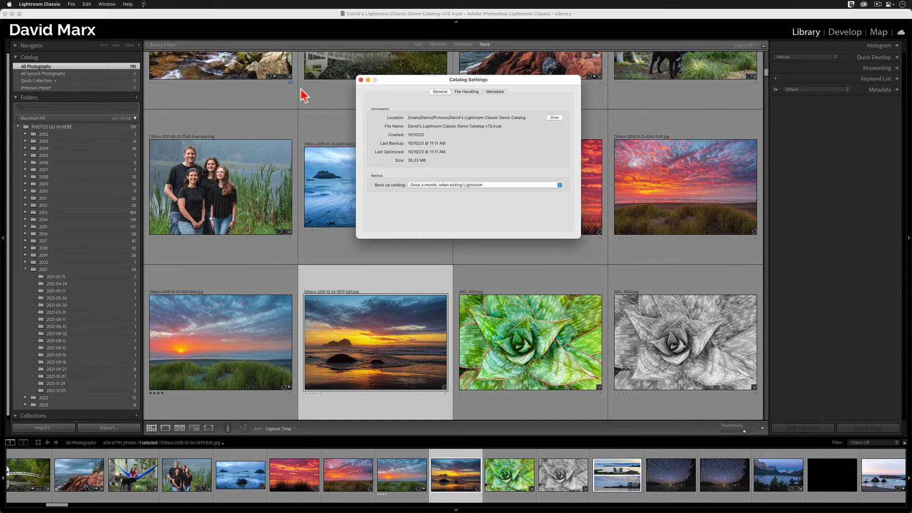
pyautogui.click(559, 118)
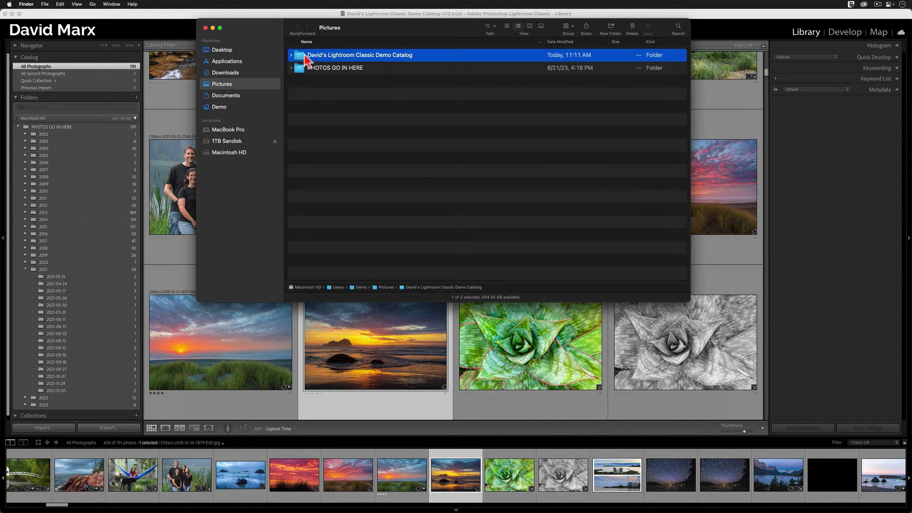
pyautogui.doubleClick(303, 55)
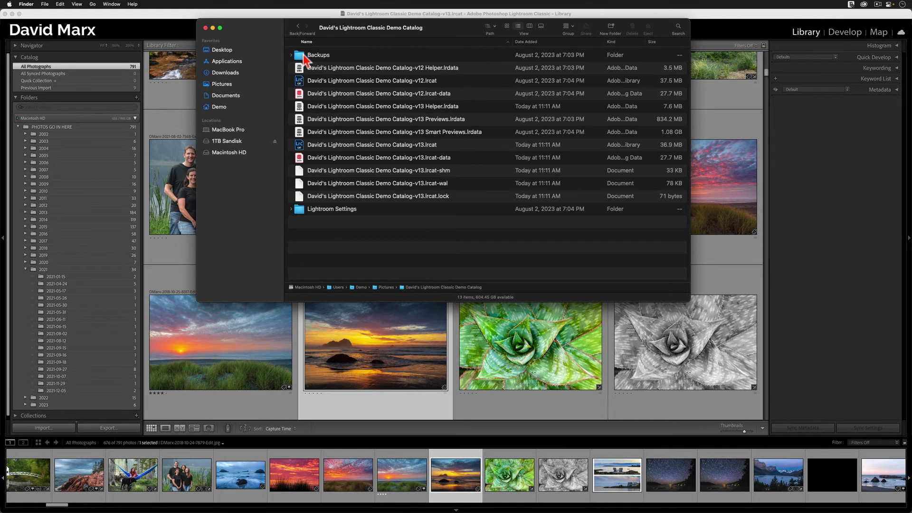
pyautogui.moveTo(253, 30); pyautogui.dragTo(718, 184)
# Close Catalog Settings and hide Lightroom Classic to uncover the catalog folder
pyautogui.click(361, 80)
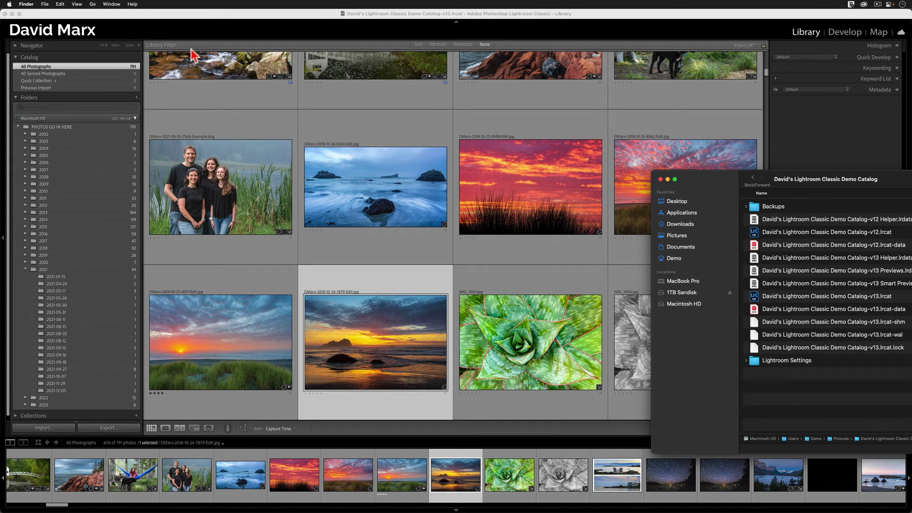
pyautogui.click(44, 21)
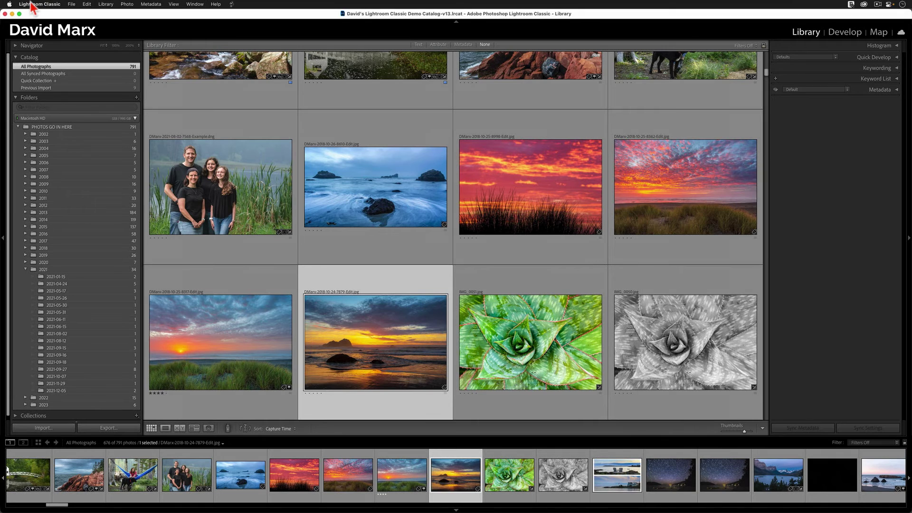
pyautogui.click(31, 6)
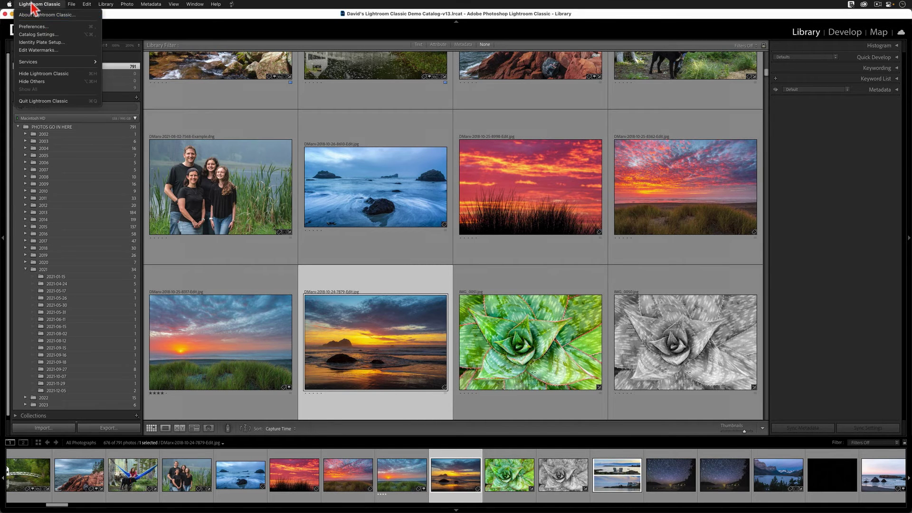
pyautogui.click(66, 103)
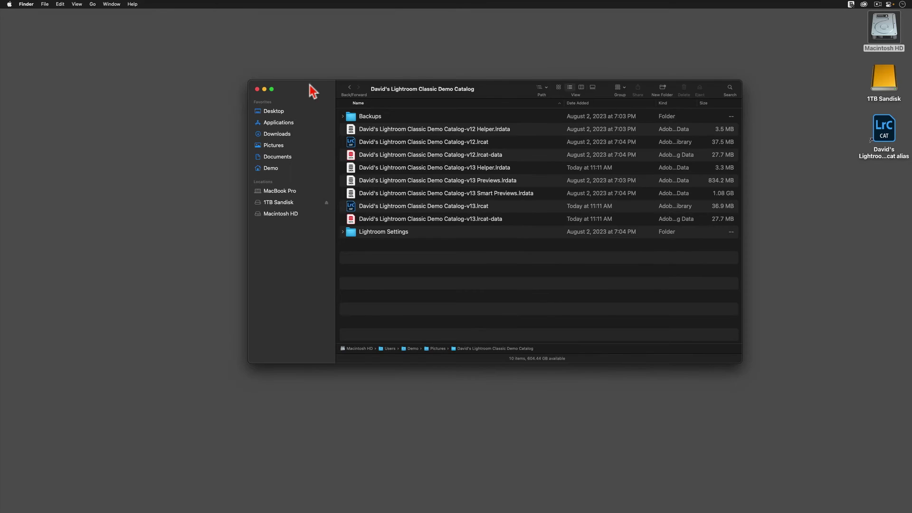
# Drag the old Catalog-v12.lrcat file into the Backups folder, leaving the v13 catalog in place
pyautogui.click(449, 143)
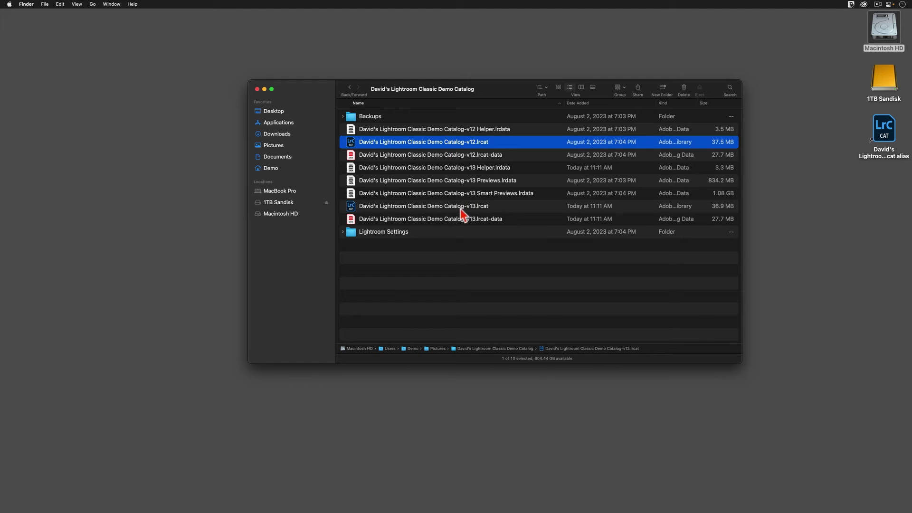
pyautogui.click(444, 207)
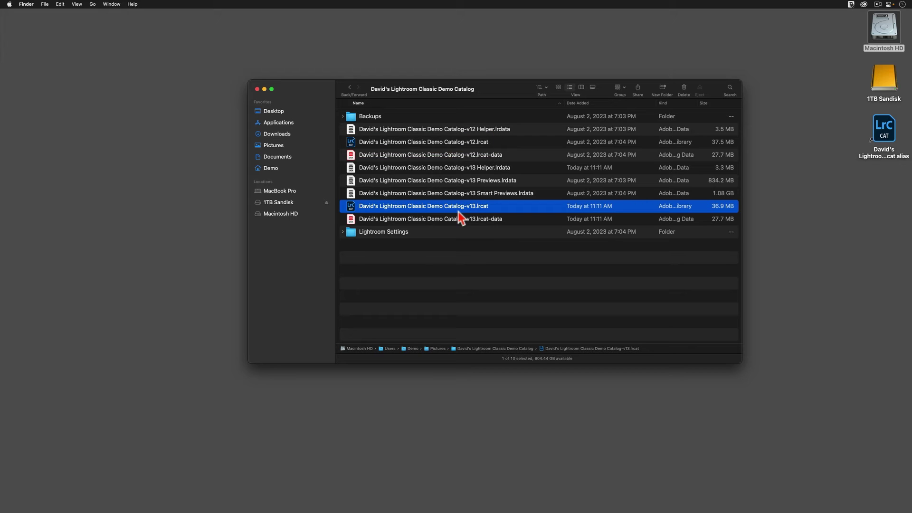
pyautogui.click(456, 143)
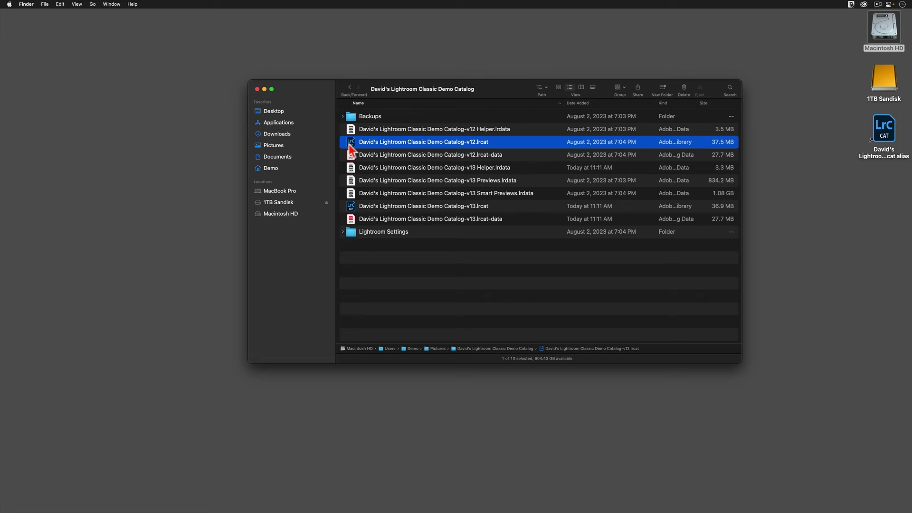
pyautogui.moveTo(350, 147); pyautogui.dragTo(349, 120)
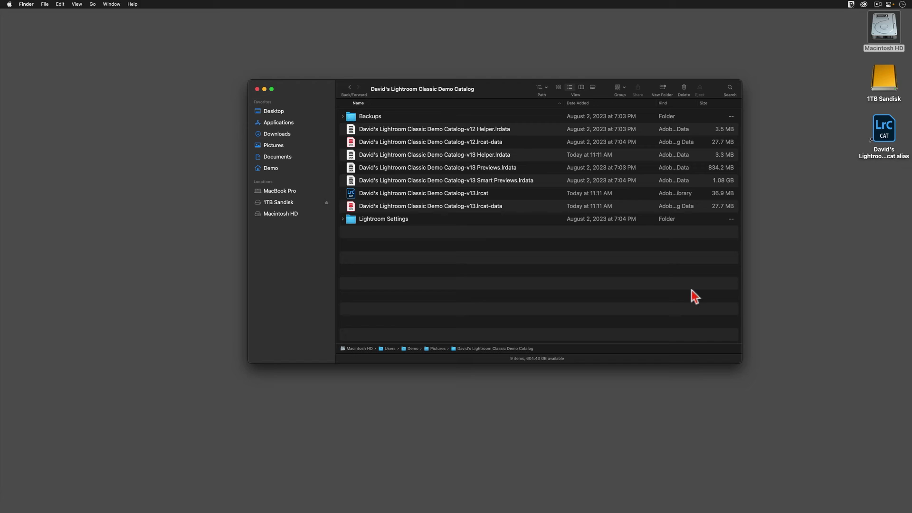
# Trash the v12 Helper.lrdata and lrcat-data files, then open the v13 catalog file
pyautogui.click(474, 133)
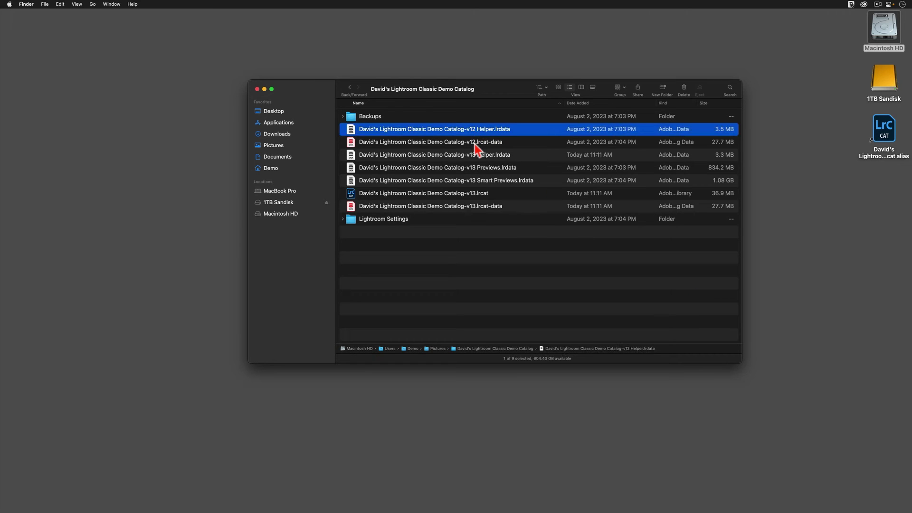
pyautogui.keyDown('shift'); pyautogui.click(475, 145); pyautogui.keyUp('shift')
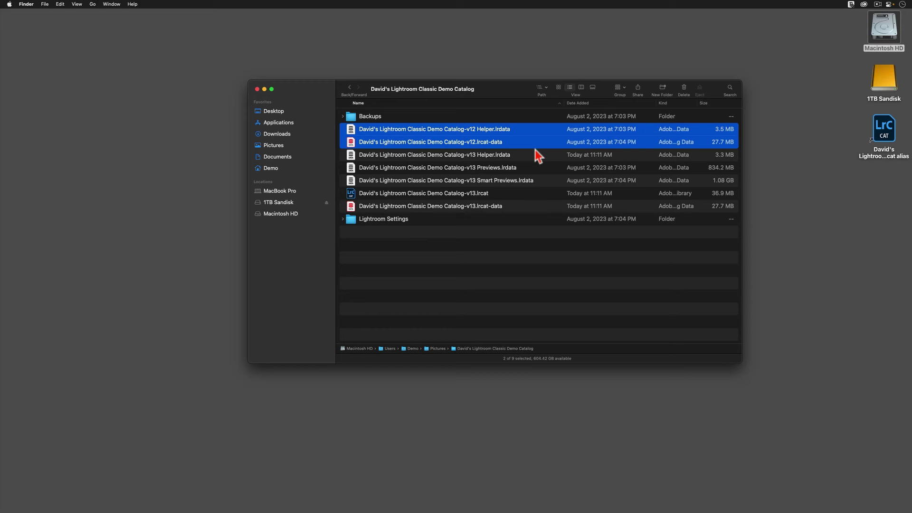
pyautogui.press('super+BackSpace')
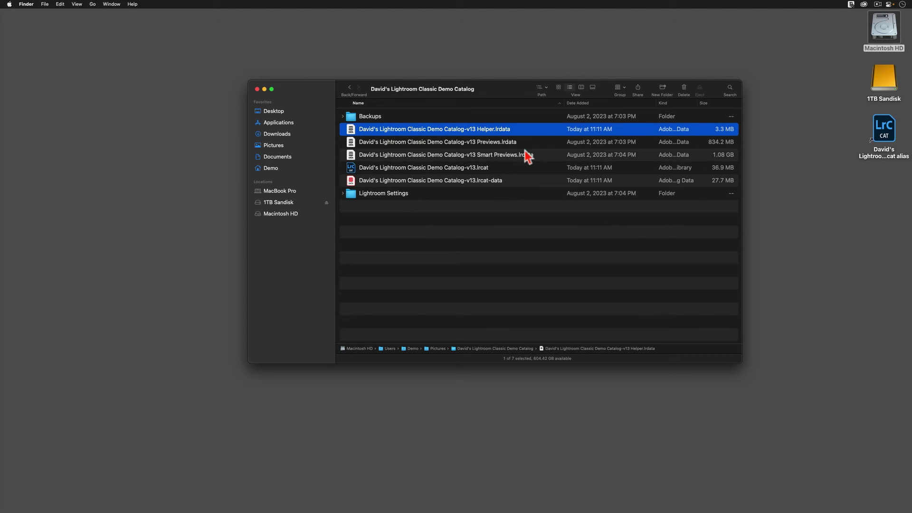
pyautogui.click(434, 170)
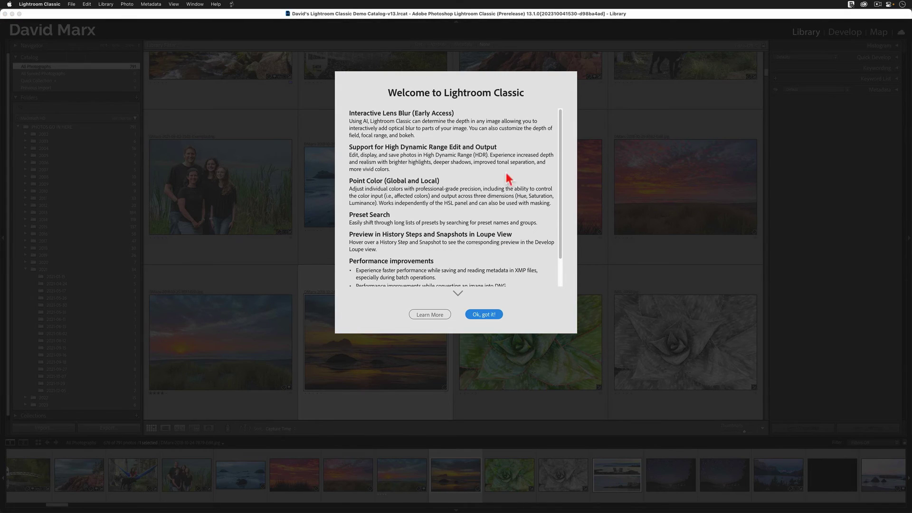
# Dismiss the welcome notes and set the v13 .lrcat as the default startup catalog in General preferences
pyautogui.click(492, 315)
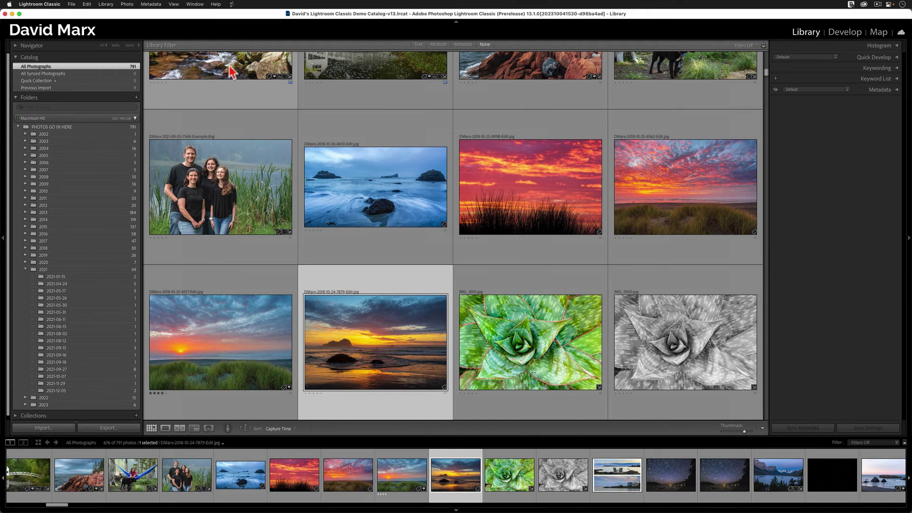
pyautogui.click(47, 4)
pyautogui.click(51, 27)
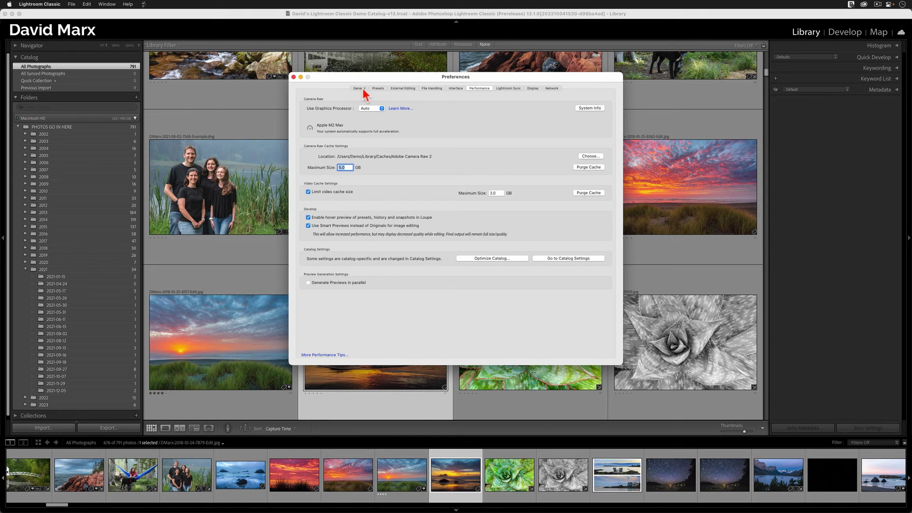
pyautogui.click(360, 89)
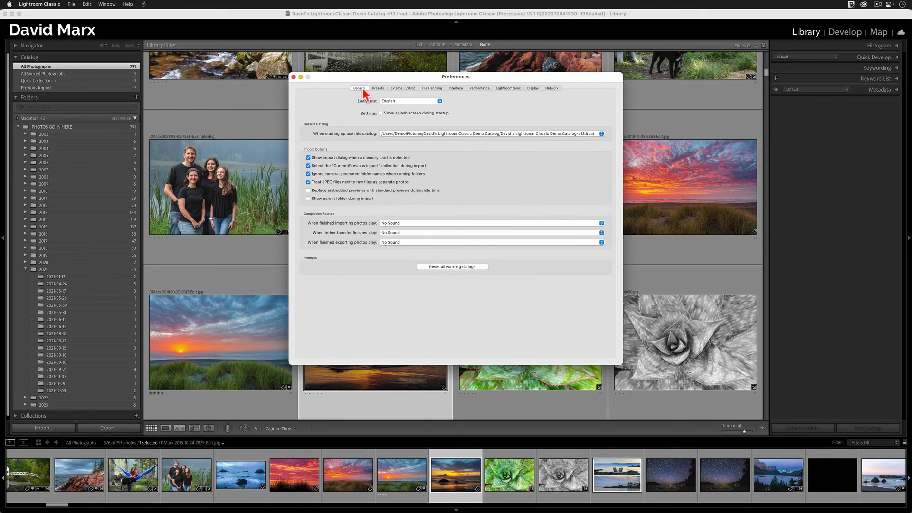
pyautogui.click(404, 136)
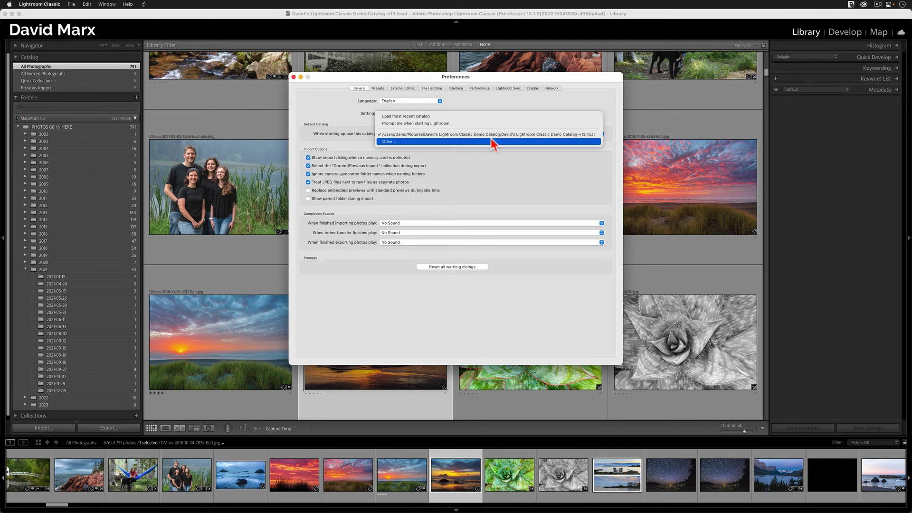
pyautogui.click(591, 137)
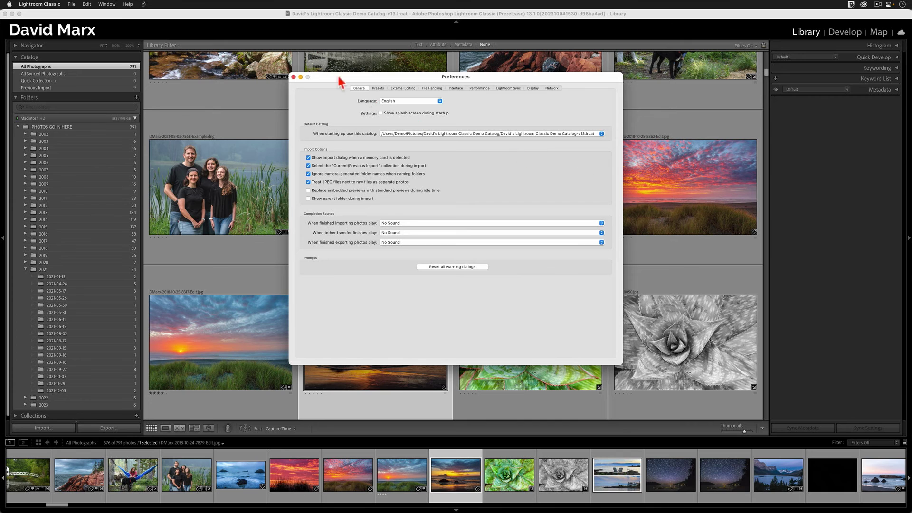
pyautogui.click(294, 77)
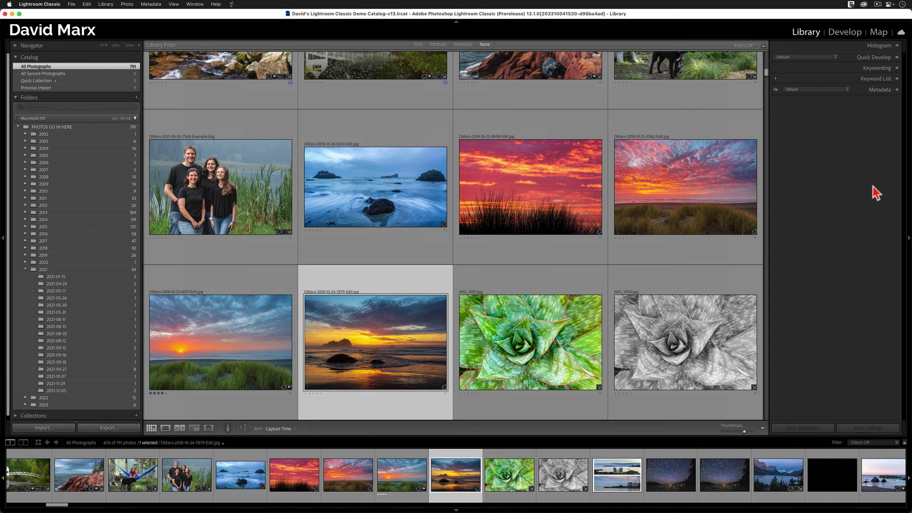
# Reveal the catalog's folder in Finder through Catalog Settings
pyautogui.click(48, 6)
pyautogui.click(46, 41)
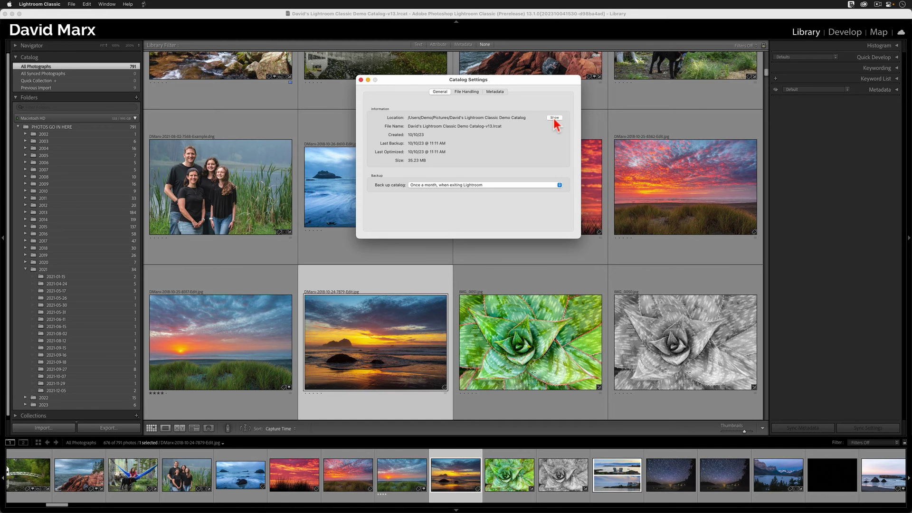
pyautogui.click(554, 118)
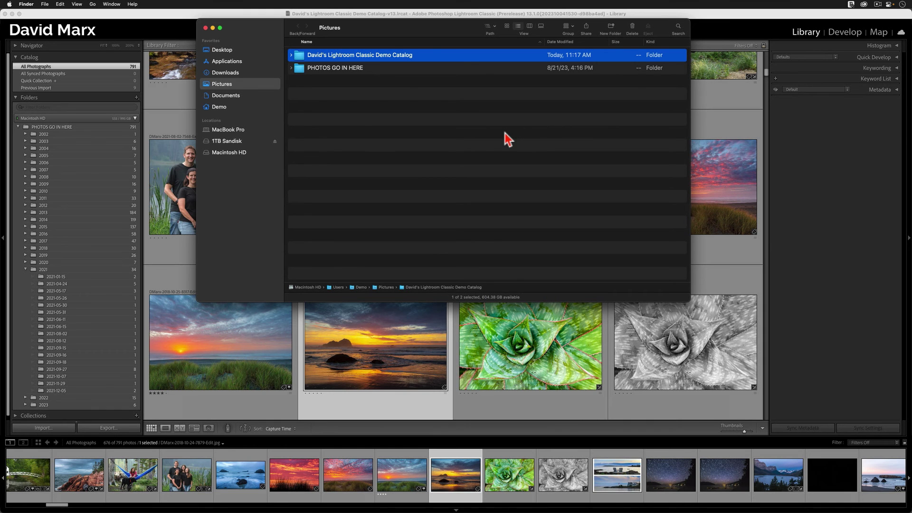
# Close Catalog Settings and quit Lightroom Classic
pyautogui.click(812, 190)
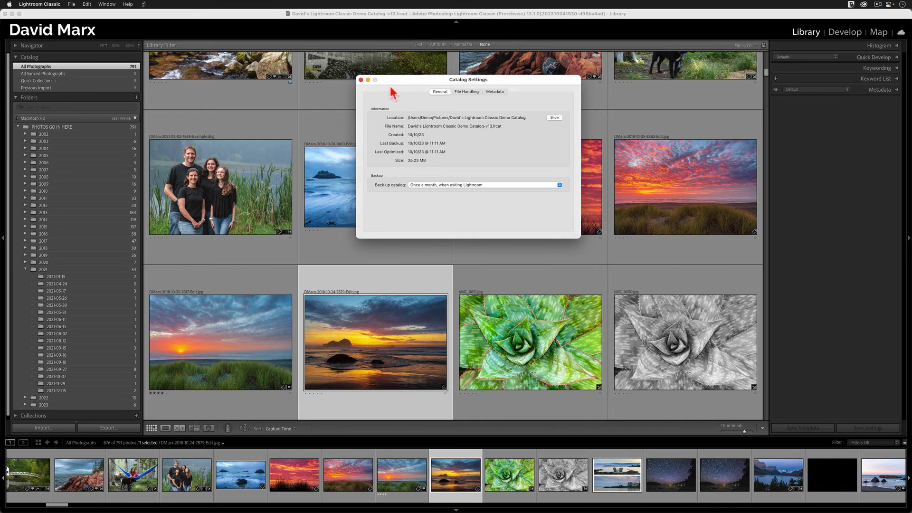
pyautogui.click(361, 80)
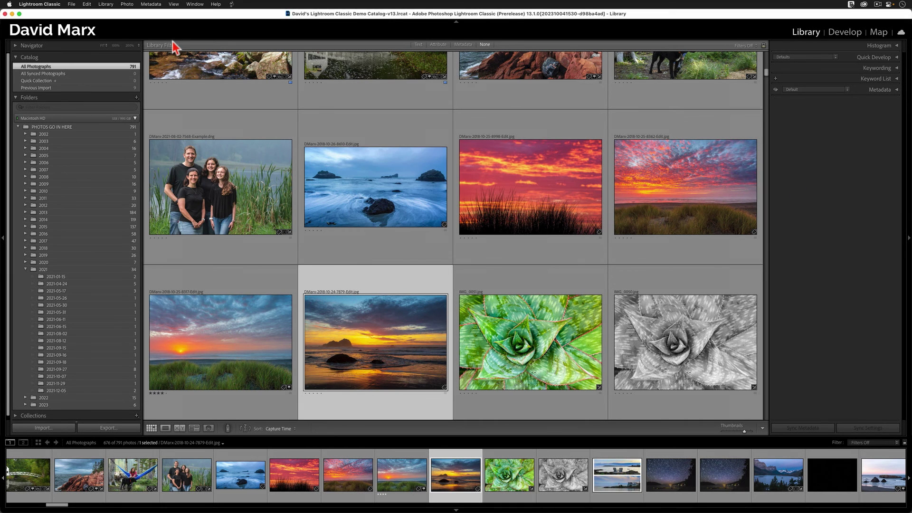
pyautogui.click(39, 4)
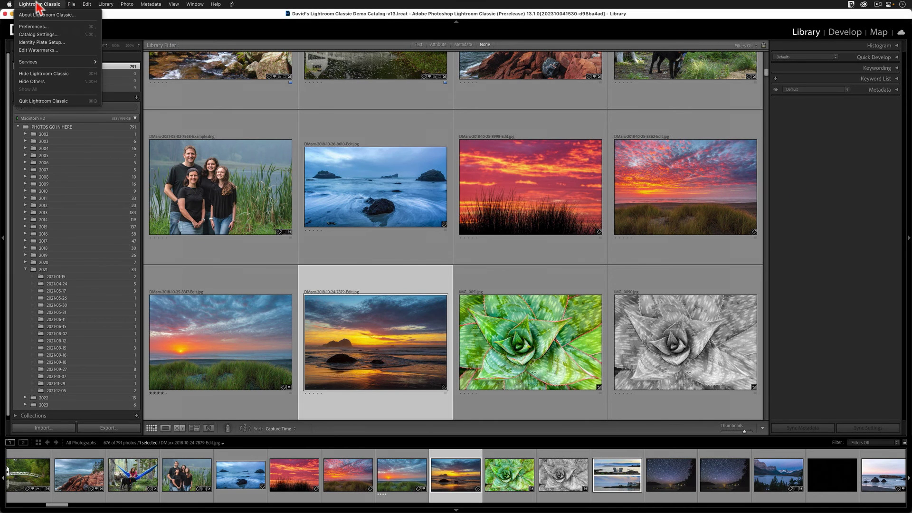
pyautogui.click(65, 103)
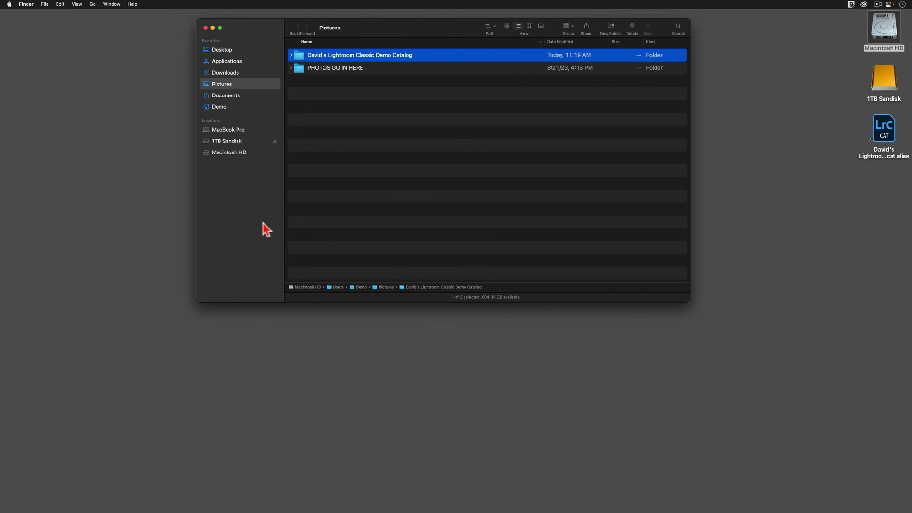
# Move the old LrC catalog alias on the desktop to the Trash
pyautogui.click(882, 133)
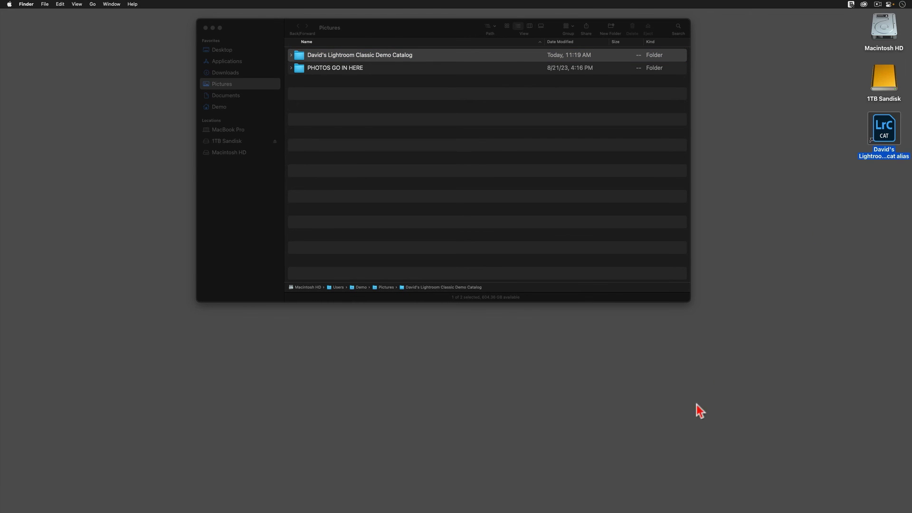
pyautogui.moveTo(495, 501)
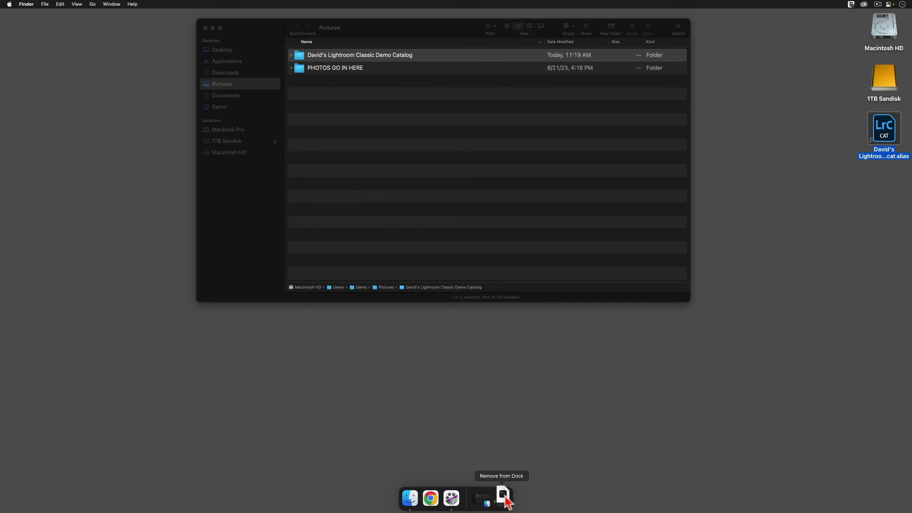
pyautogui.rightClick(887, 121)
pyautogui.click(863, 142)
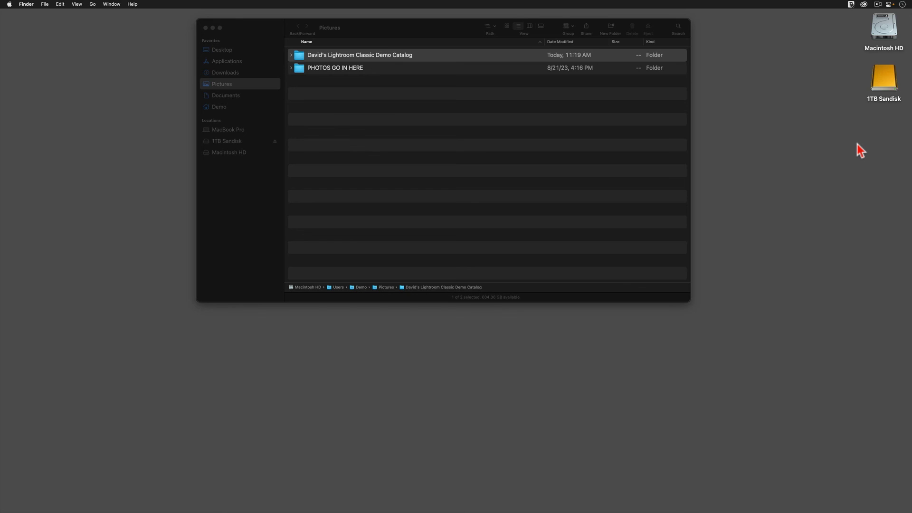
# Open the Lightroom Classic Demo Catalog folder and make an alias of the v13 .lrcat file
pyautogui.doubleClick(299, 55)
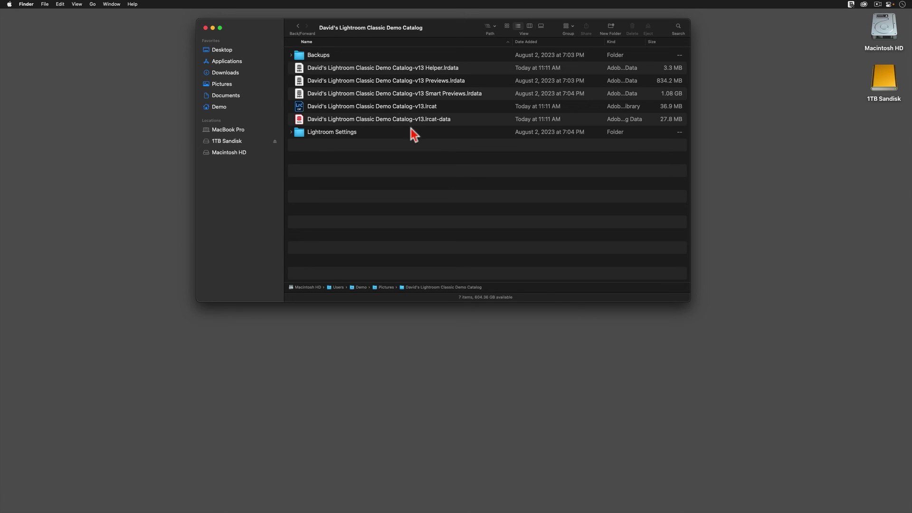
pyautogui.click(381, 104)
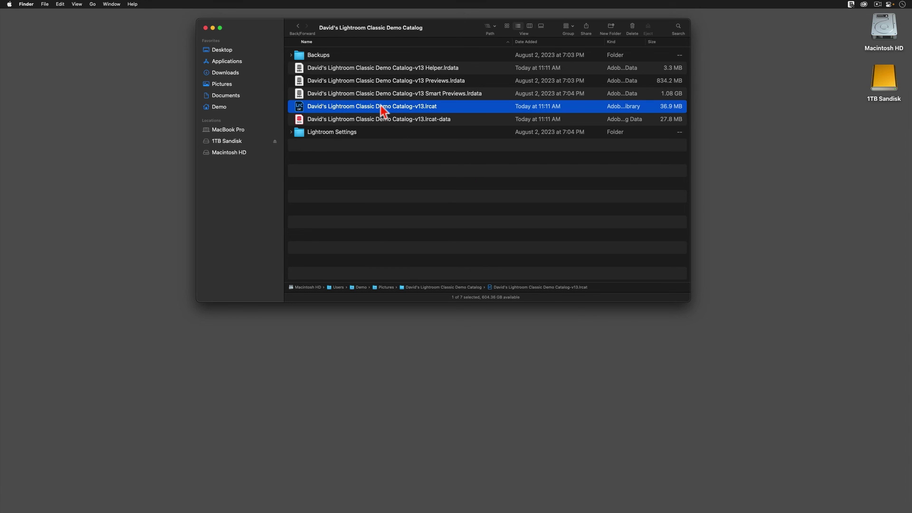
pyautogui.rightClick(381, 105)
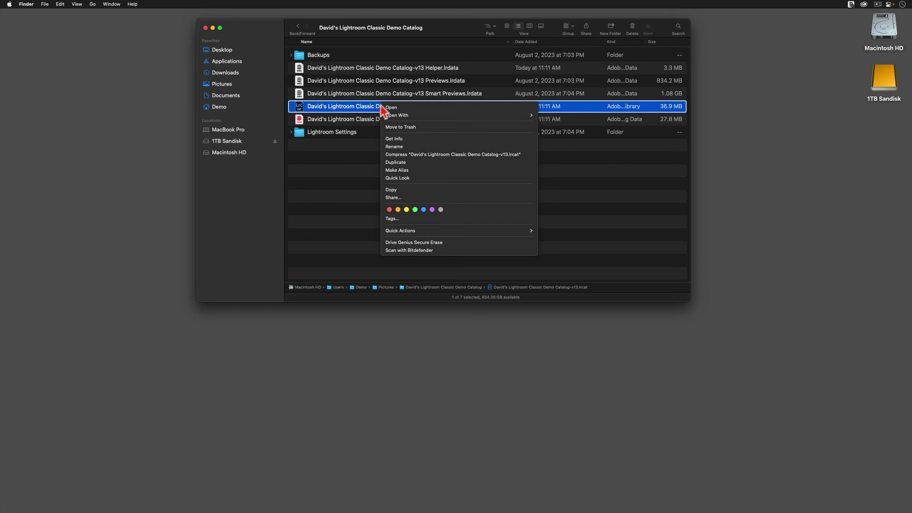
pyautogui.click(411, 170)
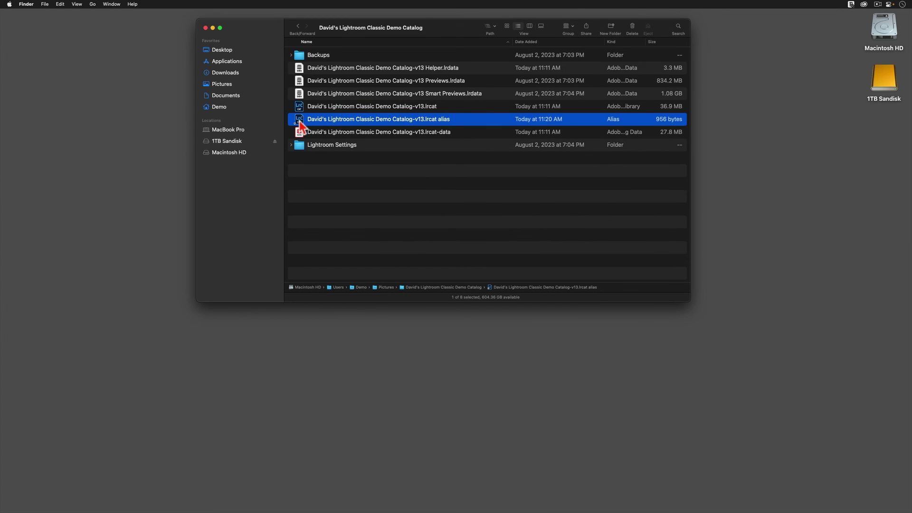
# Place the v13 catalog alias on the desktop and in the Dock, then launch it from the Dock
pyautogui.moveTo(299, 126); pyautogui.dragTo(863, 195)
pyautogui.moveTo(305, 119); pyautogui.dragTo(472, 505)
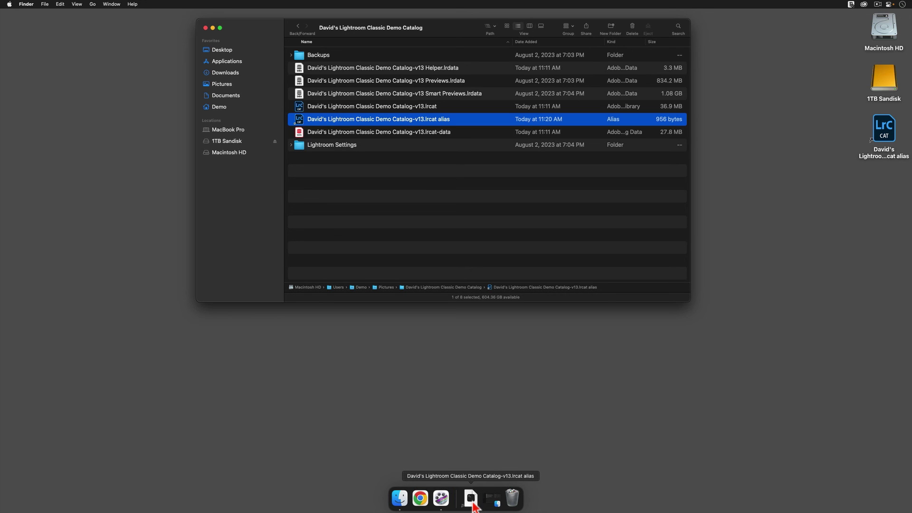
pyautogui.click(473, 505)
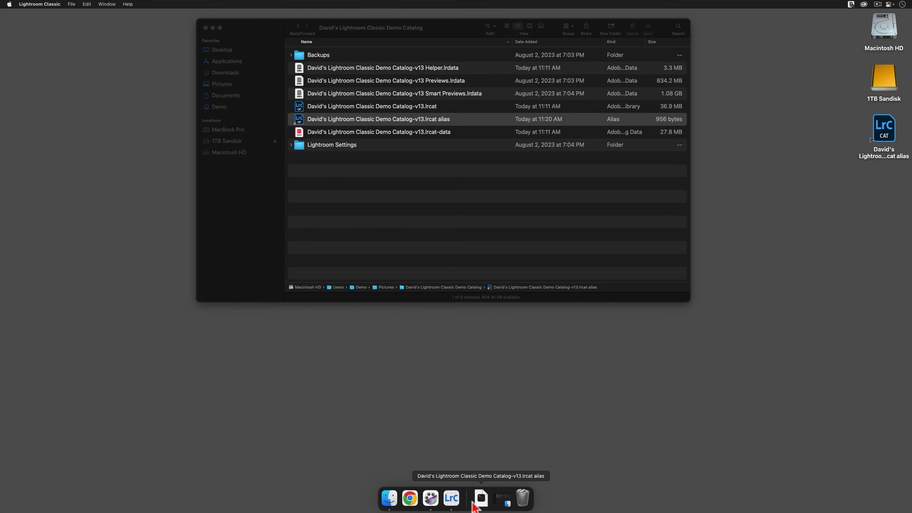